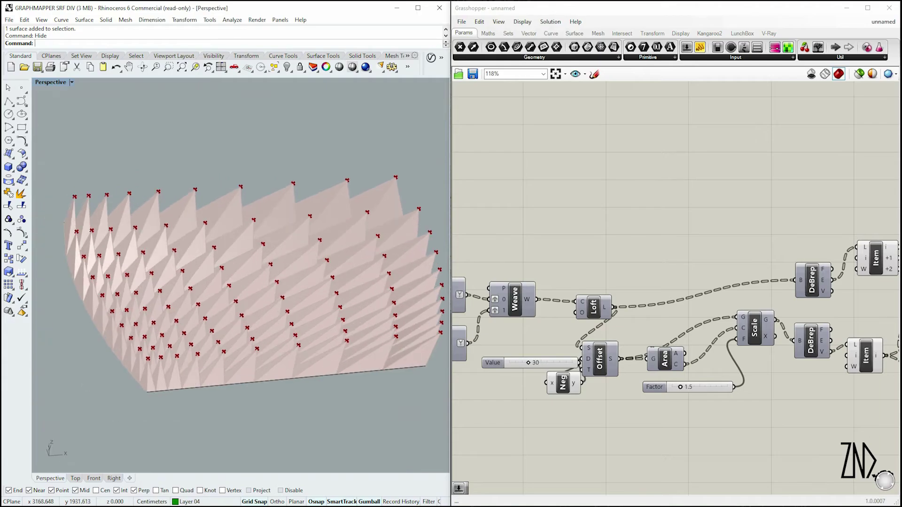
pyautogui.moveTo(528, 363); pyautogui.dragTo(514, 363)
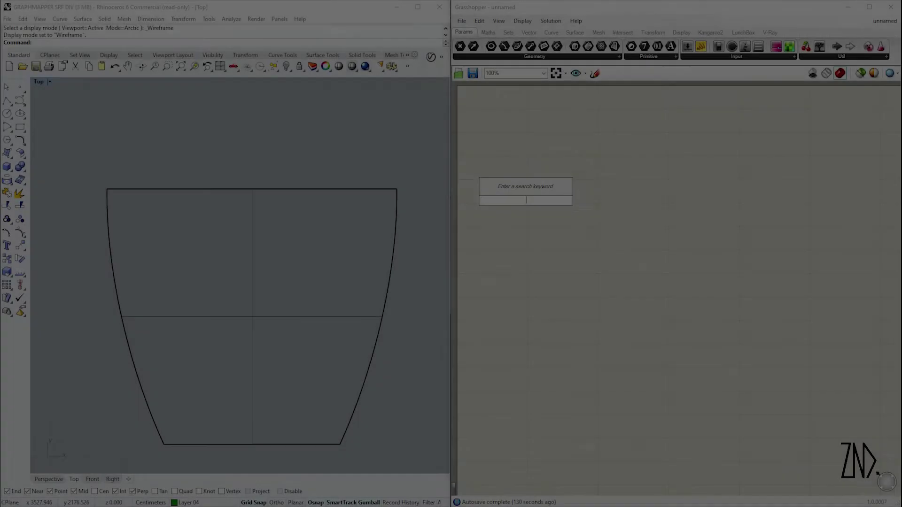
# Step: Add a Surface parameter and a Deconstruct Brep component to the canvas
pyautogui.write('surface')
pyautogui.press('Return')
pyautogui.doubleClick(577, 204)
pyautogui.write('DEC')
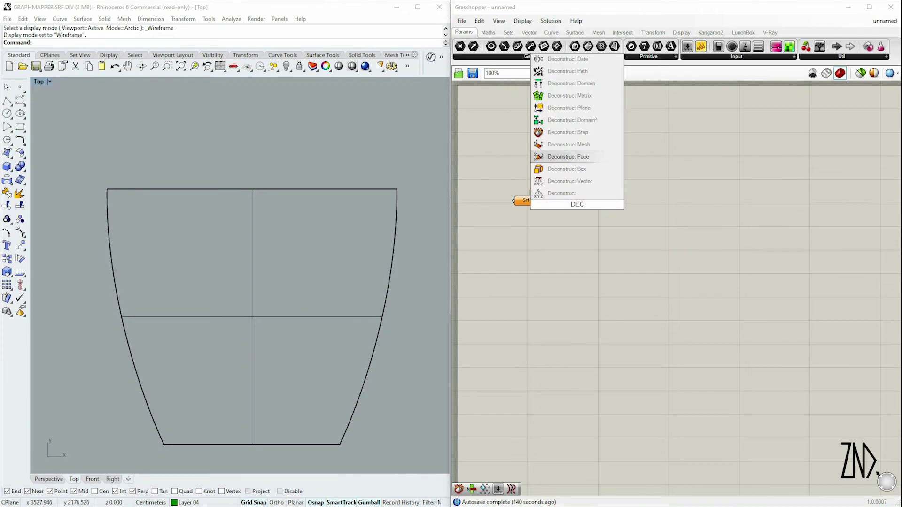
pyautogui.click(567, 132)
# Step: Reference the modelled surface in the Surface parameter and connect it to the Deconstruct Brep input
pyautogui.scroll(5, 524, 174)
pyautogui.rightClick(540, 262)
pyautogui.click(564, 394)
pyautogui.click(251, 263)
pyautogui.moveTo(569, 257); pyautogui.dragTo(628, 269)
# Step: Add a List Item component beside Deconstruct Brep
pyautogui.moveTo(782, 259); pyautogui.dragTo(731, 282, button='right')
pyautogui.doubleClick(732, 286)
pyautogui.write('item')
pyautogui.click(695, 193)
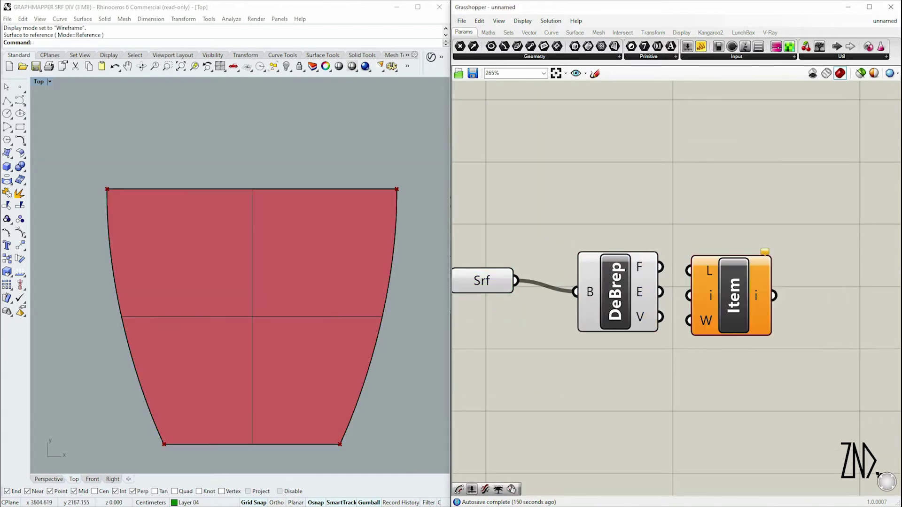
# Step: Turn off the previews of the Surface parameter and the Deconstruct Brep component
pyautogui.click(481, 281)
pyautogui.keyDown('shift'); pyautogui.click(615, 292); pyautogui.keyUp('shift')
pyautogui.middleClick(622, 277)
pyautogui.click(651, 247)
# Step: Feed the Deconstruct Brep edges into List Item and add three extra outputs, +1 to +3
pyautogui.click(733, 296)
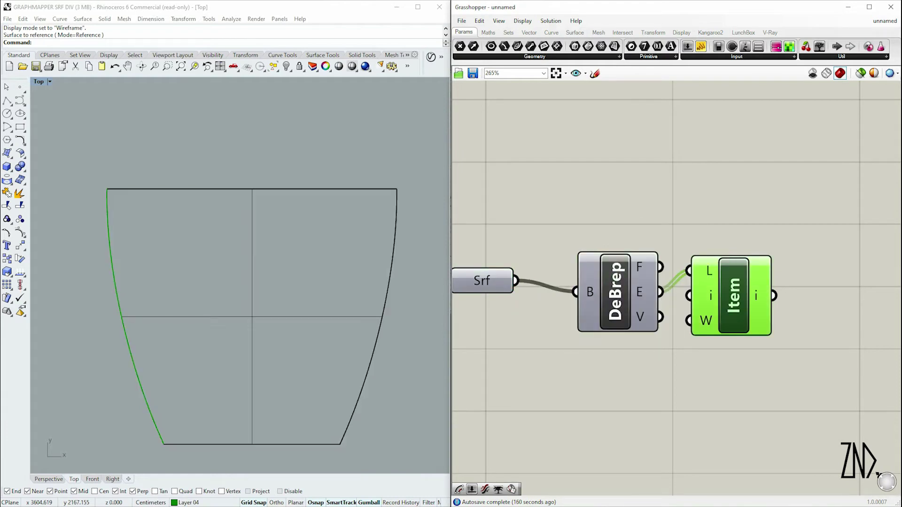
pyautogui.scroll(5, 710, 311)
pyautogui.click(794, 369)
pyautogui.click(794, 369)
pyautogui.click(794, 369)
pyautogui.scroll(-6, 591, 294)
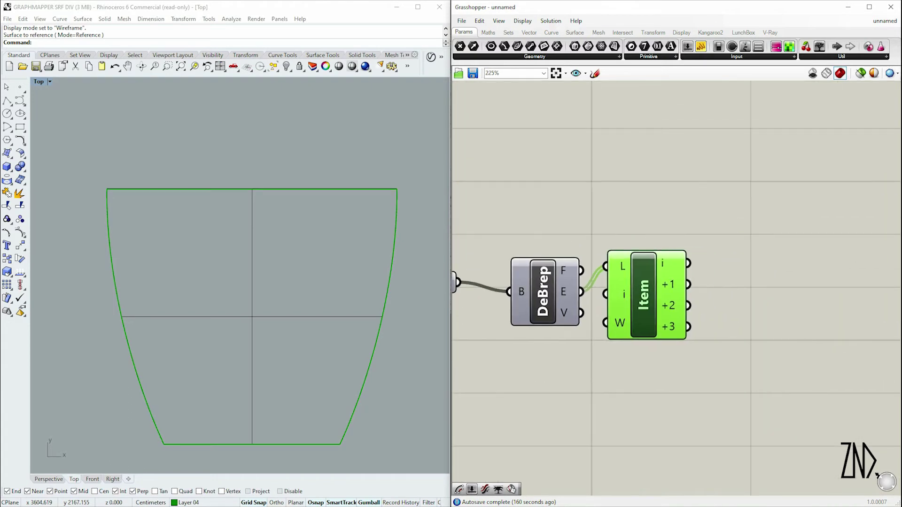
# Step: Add a Tween Curve component beside List Item
pyautogui.doubleClick(787, 274)
pyautogui.write('tween')
pyautogui.press('Return')
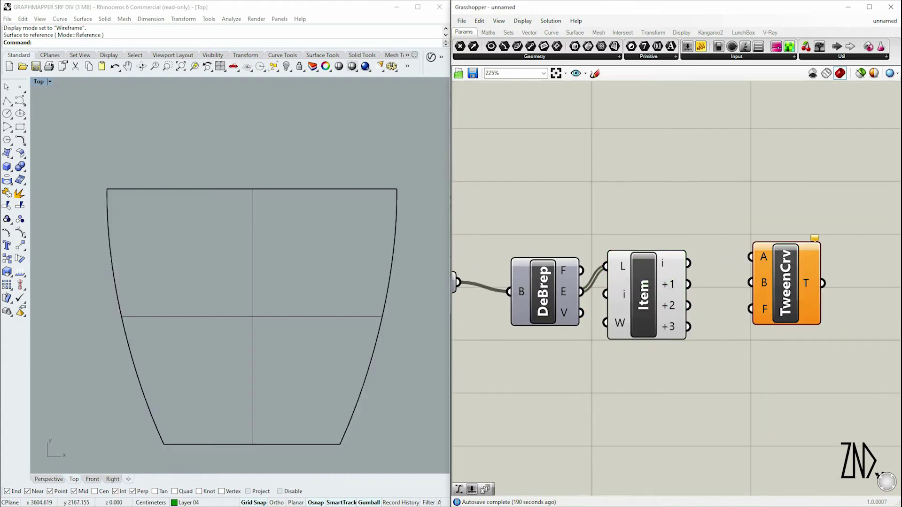
# Step: Add a Flip Curve component for the +3 edge and feed Tween Curve with the +1 edge and the flipped curve
pyautogui.doubleClick(723, 385)
pyautogui.write('flip')
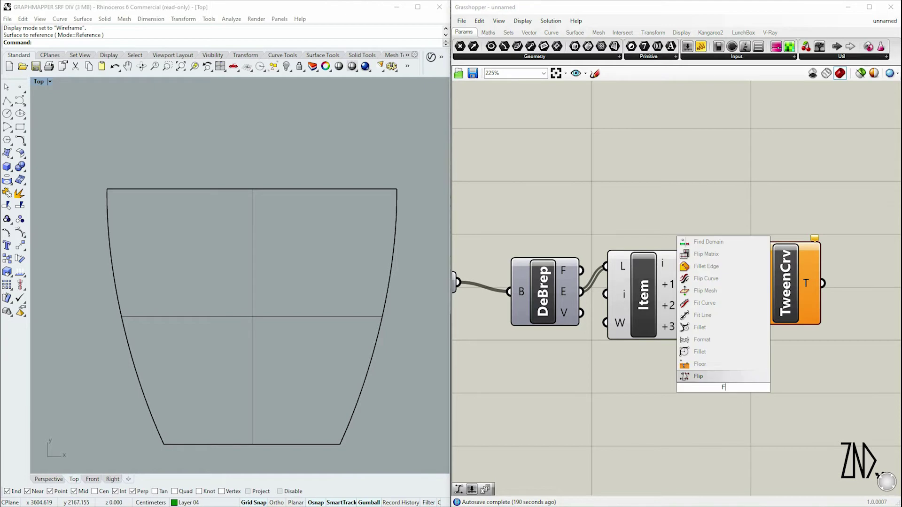
pyautogui.press('Return')
pyautogui.moveTo(760, 376); pyautogui.dragTo(750, 282)
pyautogui.click(783, 313)
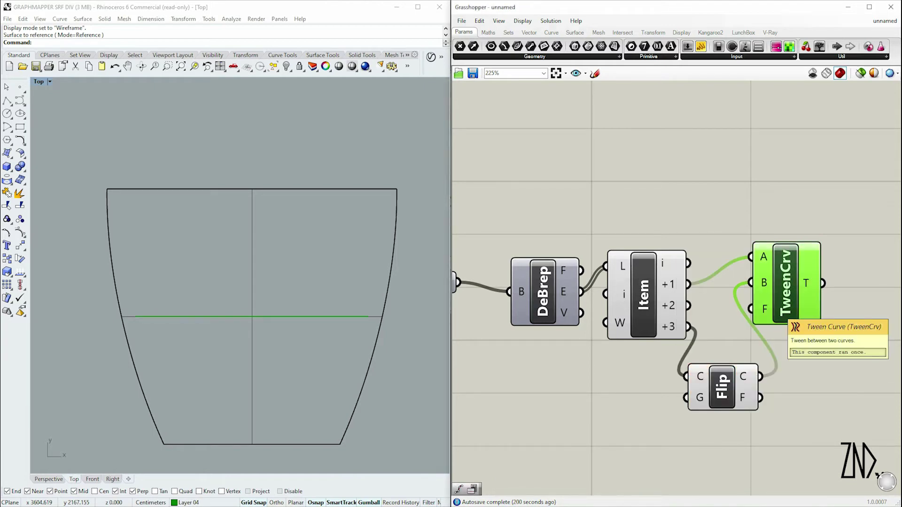
# Step: Hide the original surface in the Rhino Top view
pyautogui.click(275, 293)
pyautogui.write('Hide')
pyautogui.press('Return')
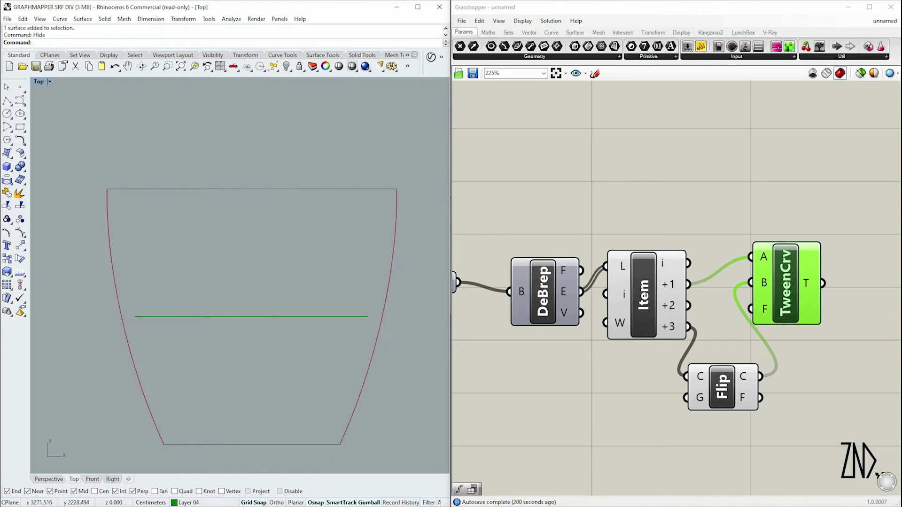
# Step: Add a Graph Mapper below the definition and a Range component that feeds it
pyautogui.moveTo(765, 313); pyautogui.dragTo(770, 213, button='right')
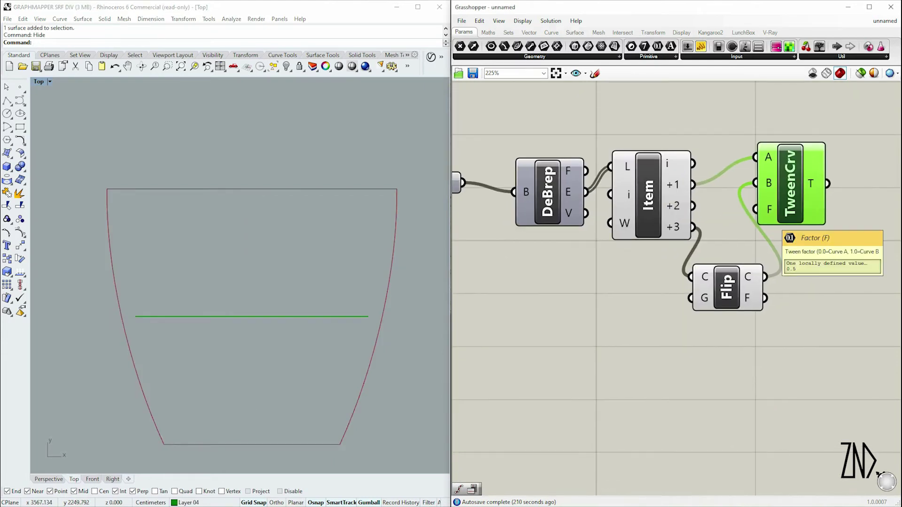
pyautogui.doubleClick(652, 359)
pyautogui.write('GRAP')
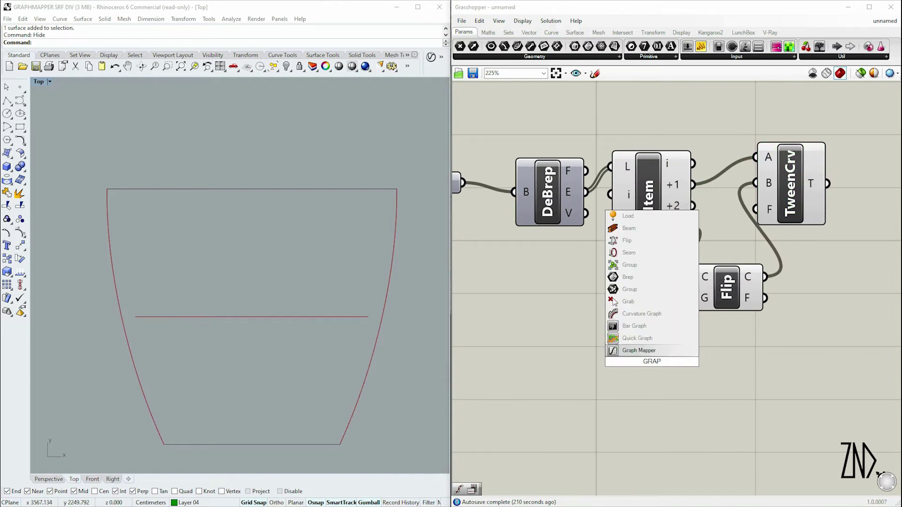
pyautogui.press('Return')
pyautogui.doubleClick(522, 392)
pyautogui.write('RANGE')
pyautogui.press('Return')
pyautogui.moveTo(658, 282); pyautogui.dragTo(737, 269, button='right')
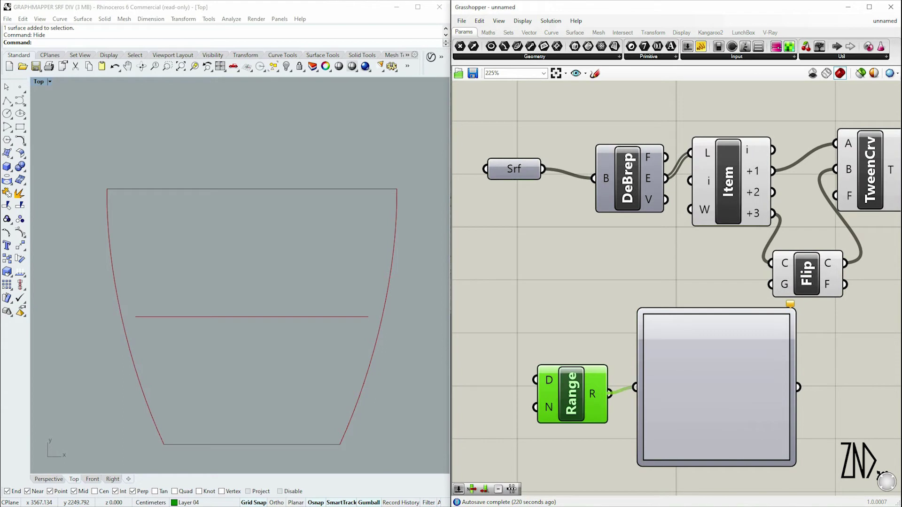
# Step: Drive the Range's number of steps with a slider set to 10
pyautogui.moveTo(658, 282); pyautogui.dragTo(707, 256, button='right')
pyautogui.doubleClick(521, 389)
pyautogui.write('10')
pyautogui.press('Return')
# Step: Set the Graph Mapper's graph type to Bezier and adjust its upper handle
pyautogui.moveTo(727, 327); pyautogui.dragTo(630, 275, button='right')
pyautogui.rightClick(629, 275)
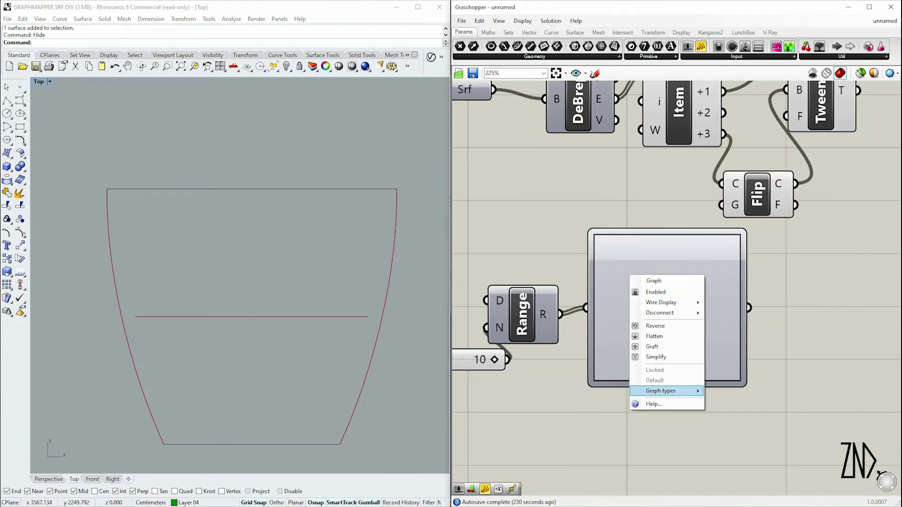
pyautogui.moveTo(662, 391)
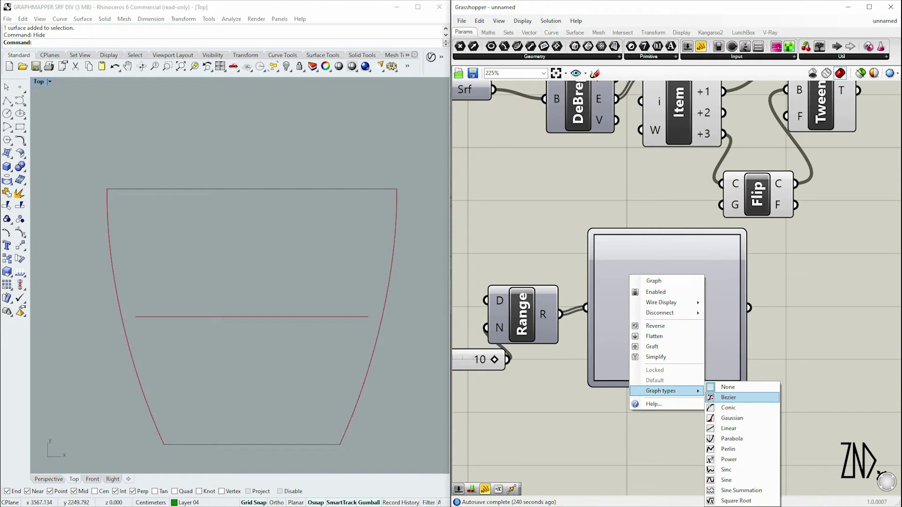
pyautogui.click(729, 398)
pyautogui.moveTo(704, 271); pyautogui.dragTo(670, 248)
# Step: Connect the Graph Mapper to the Tween Curve factor and reshape the Bezier so the spacing widens steadily towards the top edge
pyautogui.scroll(-3, 757, 329)
pyautogui.moveTo(749, 307); pyautogui.dragTo(772, 219)
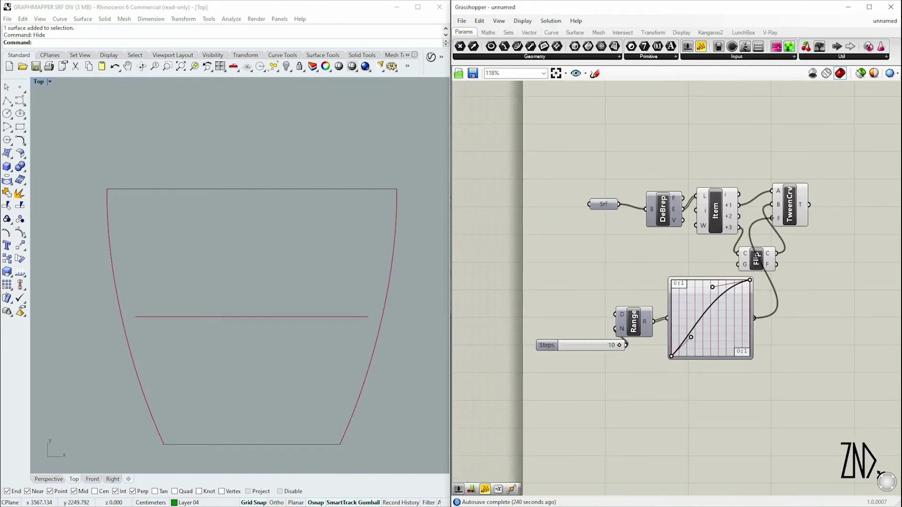
pyautogui.scroll(1, 691, 317)
pyautogui.moveTo(709, 350)
pyautogui.mouseDown()
pyautogui.moveTo(690, 314)
pyautogui.moveTo(722, 345)
pyautogui.mouseUp()
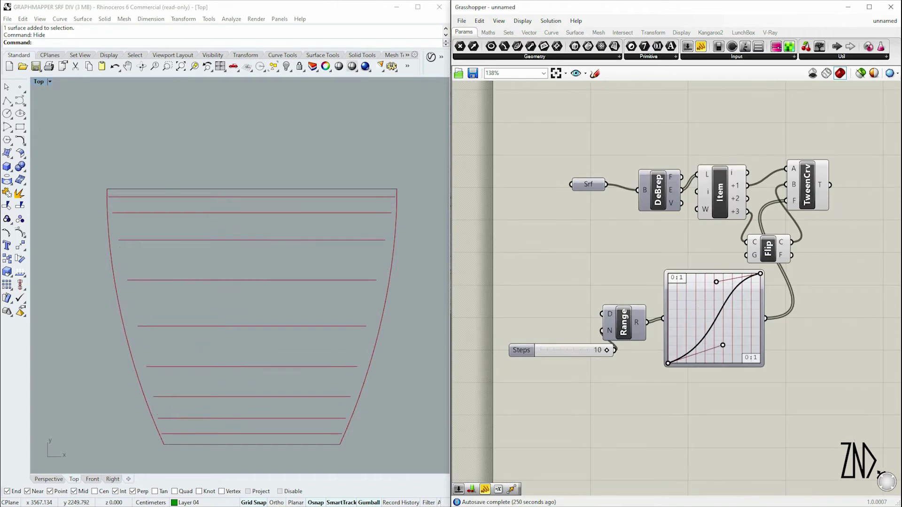
pyautogui.moveTo(716, 282); pyautogui.dragTo(741, 305)
# Step: Add an Extend Curve component that lengthens the tweened curves by 37 at both ends
pyautogui.scroll(-2, 769, 240)
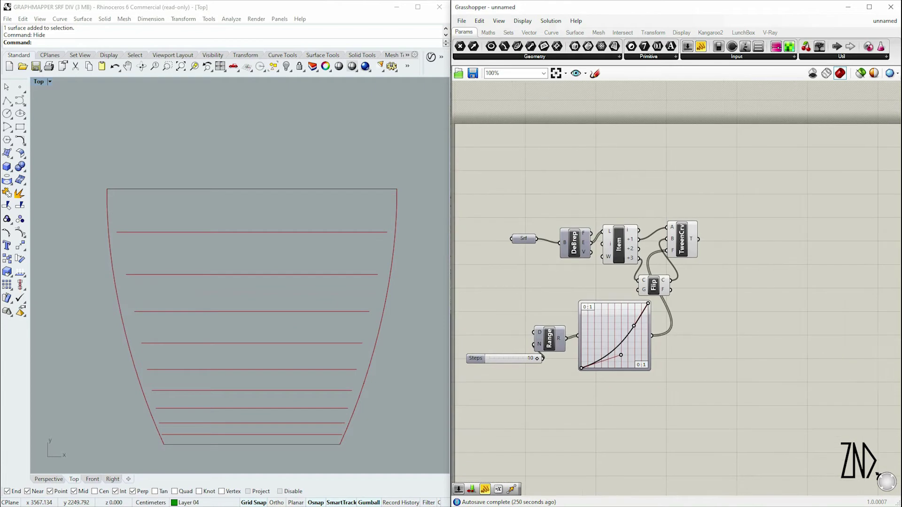
pyautogui.doubleClick(770, 240)
pyautogui.write('extend')
pyautogui.press('Return')
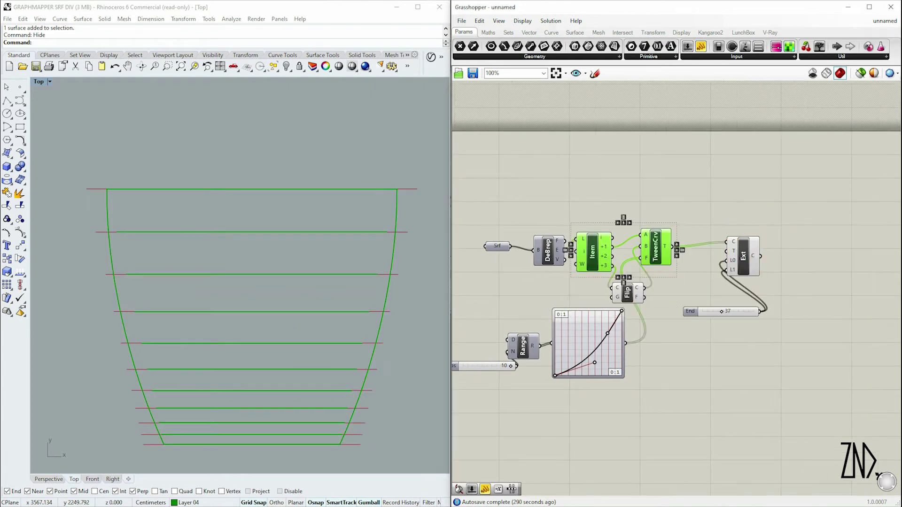
# Step: Turn off the previews of the List Item, Tween Curve and Flip Curve components
pyautogui.keyDown('shift'); pyautogui.click(619, 287); pyautogui.keyUp('shift')
pyautogui.middleClick(620, 301)
pyautogui.click(630, 281)
# Step: Turn the List Item preview back on to show the surface edges
pyautogui.scroll(1, 681, 286)
pyautogui.click(621, 260)
pyautogui.middleClick(611, 258)
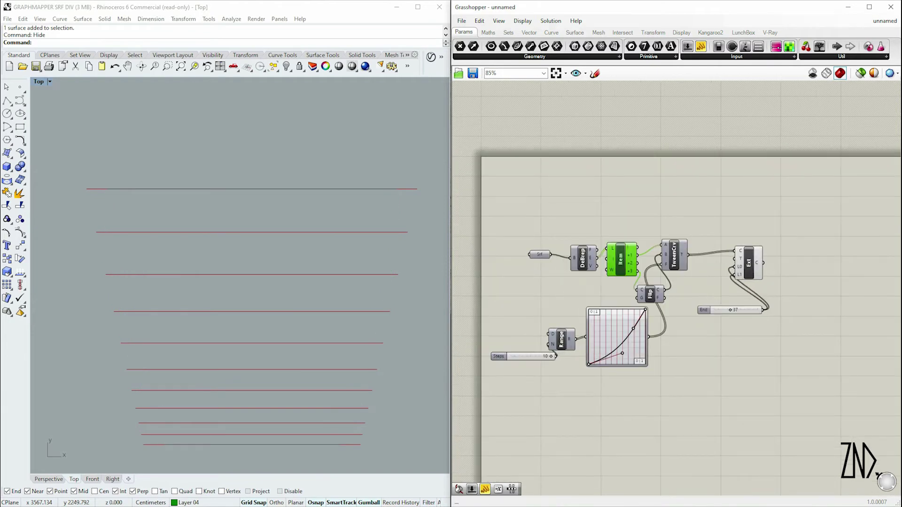
pyautogui.middleClick(622, 256)
pyautogui.click(640, 237)
# Step: Add a Brep | Curve intersection component fed with the source surface and the extended curves
pyautogui.moveTo(640, 238); pyautogui.dragTo(562, 218, button='right')
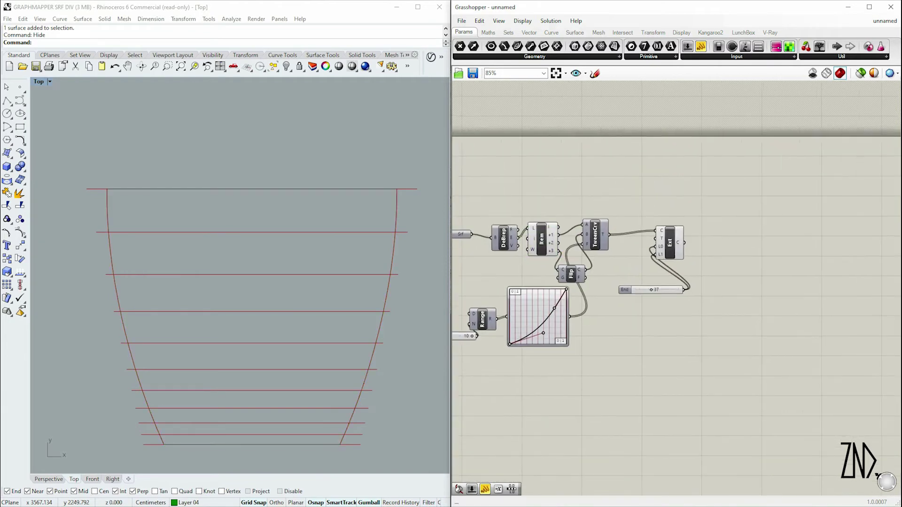
pyautogui.moveTo(670, 243); pyautogui.dragTo(707, 264)
pyautogui.doubleClick(752, 281)
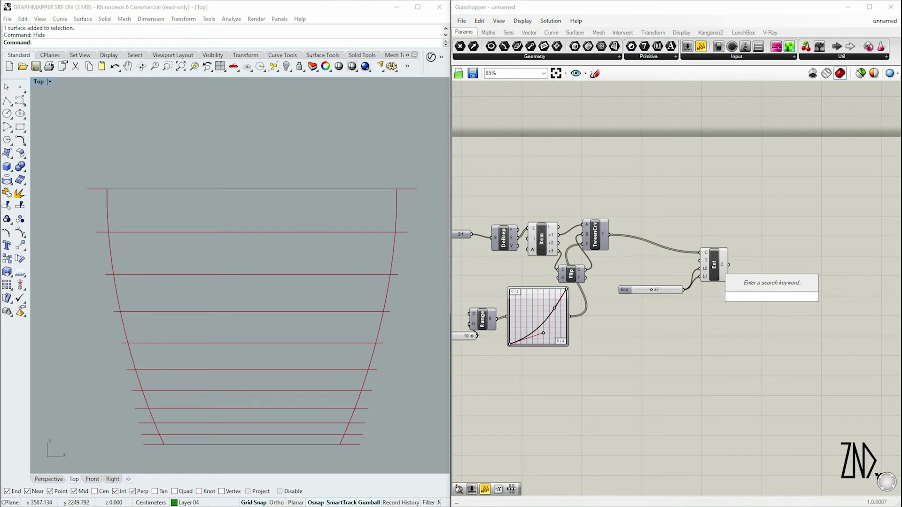
pyautogui.write('Brep curve')
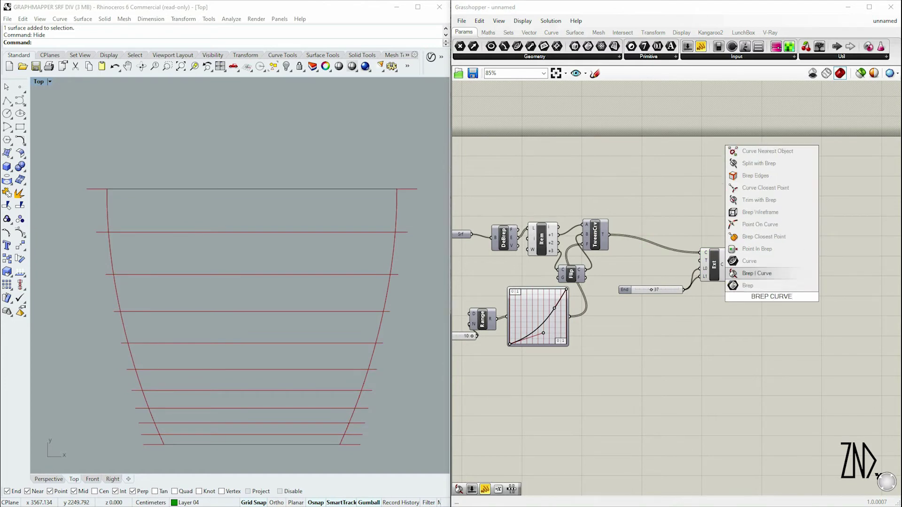
pyautogui.press('Return')
pyautogui.scroll(2, 766, 298)
pyautogui.moveTo(773, 296); pyautogui.dragTo(643, 230)
pyautogui.scroll(-3, 792, 260)
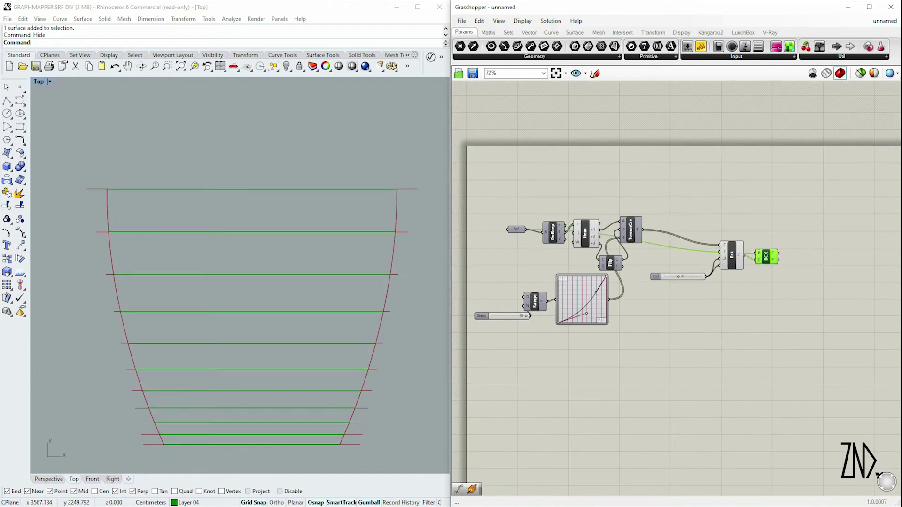
# Step: Turn off the Extend Curve preview and select the Brep | Curve component
pyautogui.moveTo(681, 305); pyautogui.dragTo(644, 328, button='right')
pyautogui.middleClick(695, 276)
pyautogui.click(696, 276)
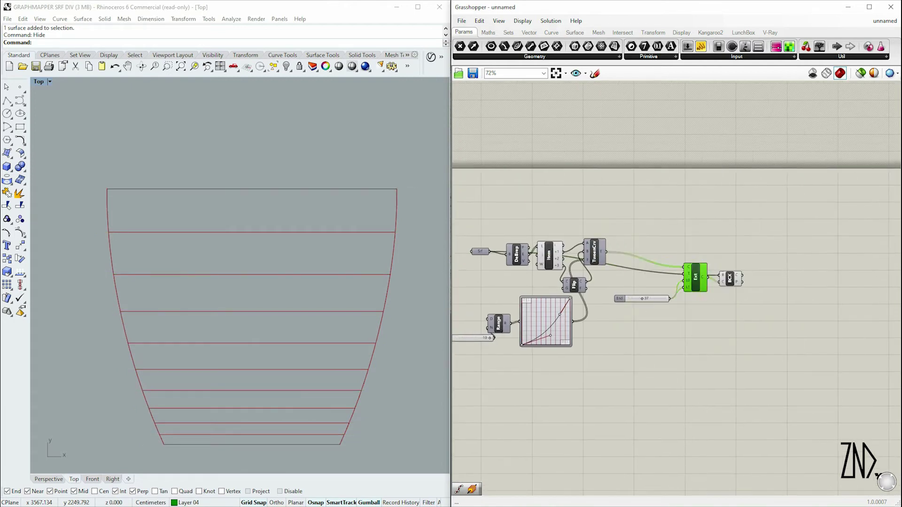
pyautogui.click(730, 278)
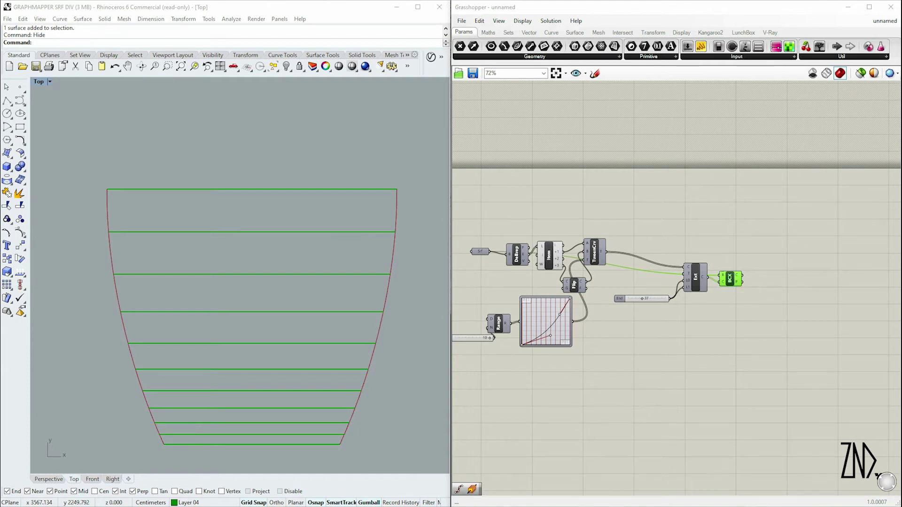
# Step: Add a Shatter component that takes the intersection curves from Brep | Curve
pyautogui.scroll(5, 769, 283)
pyautogui.doubleClick(733, 249)
pyautogui.write('shatter')
pyautogui.press('Return')
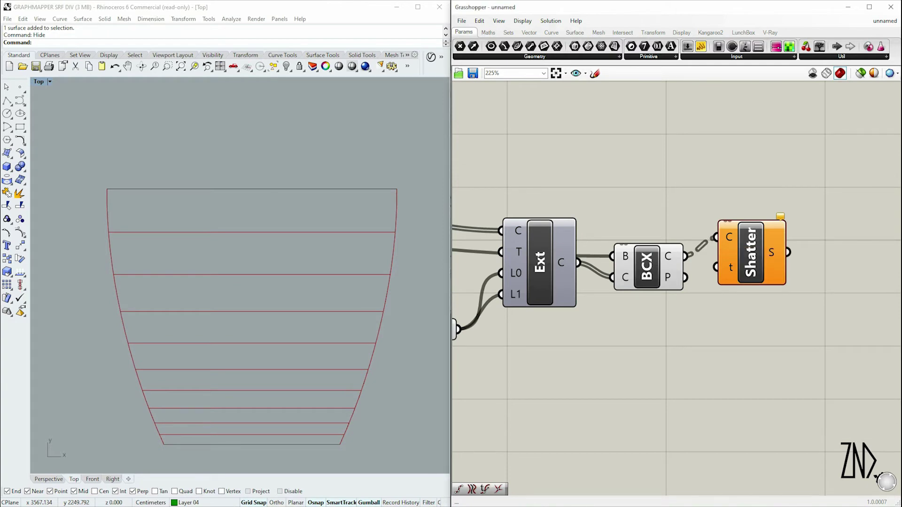
pyautogui.doubleClick(653, 367)
pyautogui.write('GR')
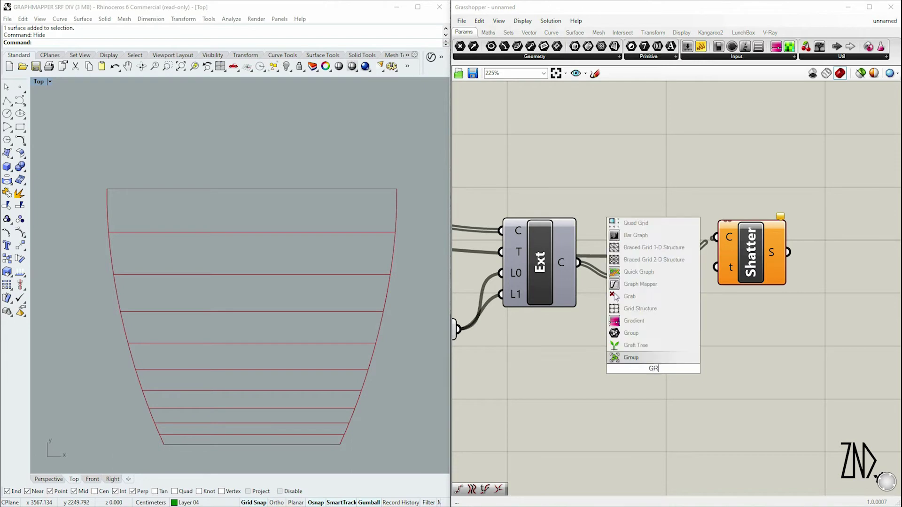
pyautogui.write('APH')
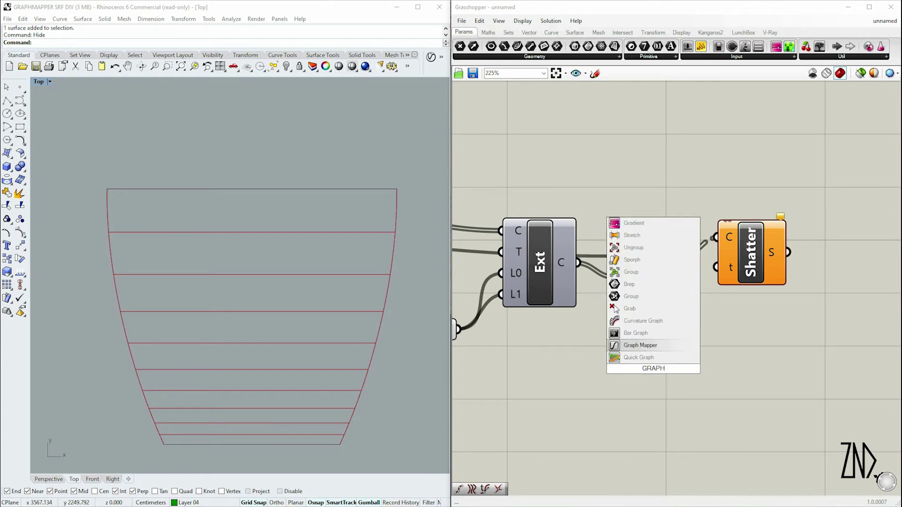
pyautogui.press('Escape')
# Step: Duplicate the slider, Range and Graph Mapper below the originals and connect the copied graph to Shatter's t parameters
pyautogui.scroll(-5, 731, 316)
pyautogui.moveTo(677, 301); pyautogui.dragTo(785, 259, button='right')
pyautogui.keyDown('alt'); pyautogui.moveTo(591, 306); pyautogui.dragTo(587, 386); pyautogui.keyUp('alt')
pyautogui.moveTo(847, 250); pyautogui.dragTo(833, 362)
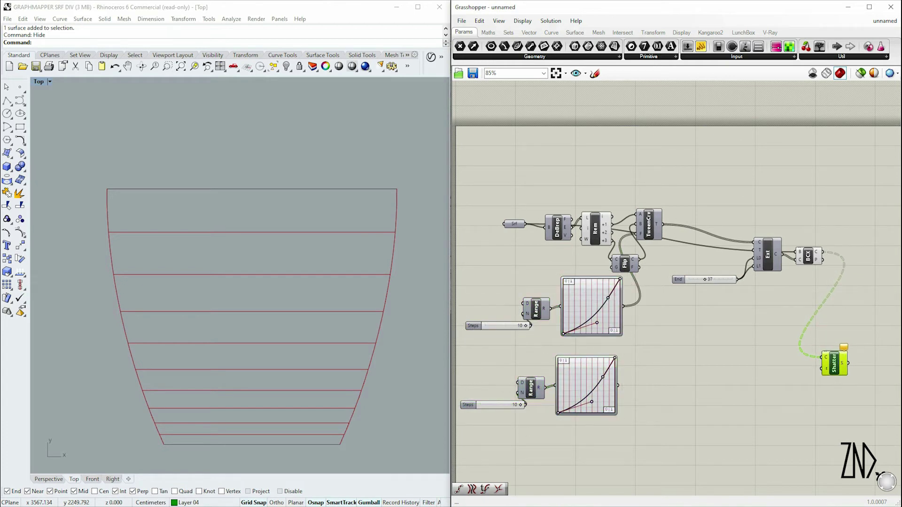
pyautogui.moveTo(619, 391); pyautogui.dragTo(619, 385)
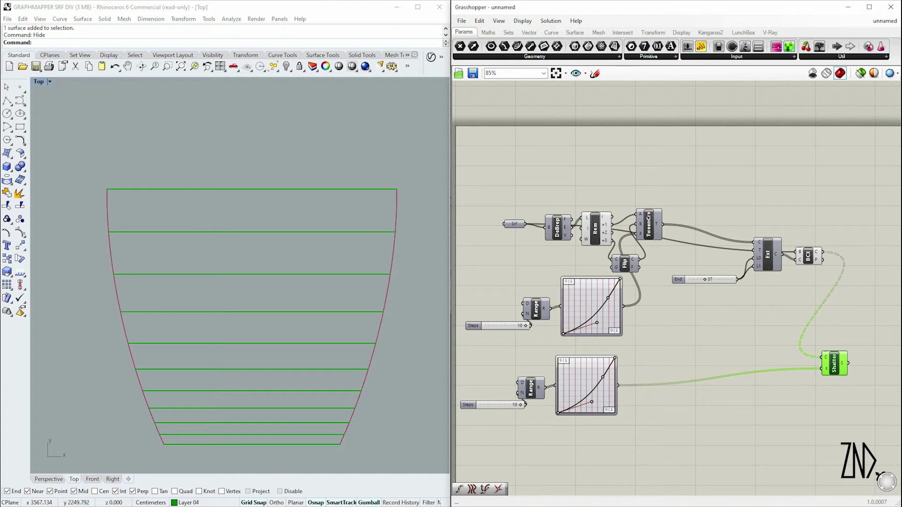
# Step: Reparameterize and simplify the curve input of the Shatter component
pyautogui.scroll(5, 822, 371)
pyautogui.rightClick(821, 371)
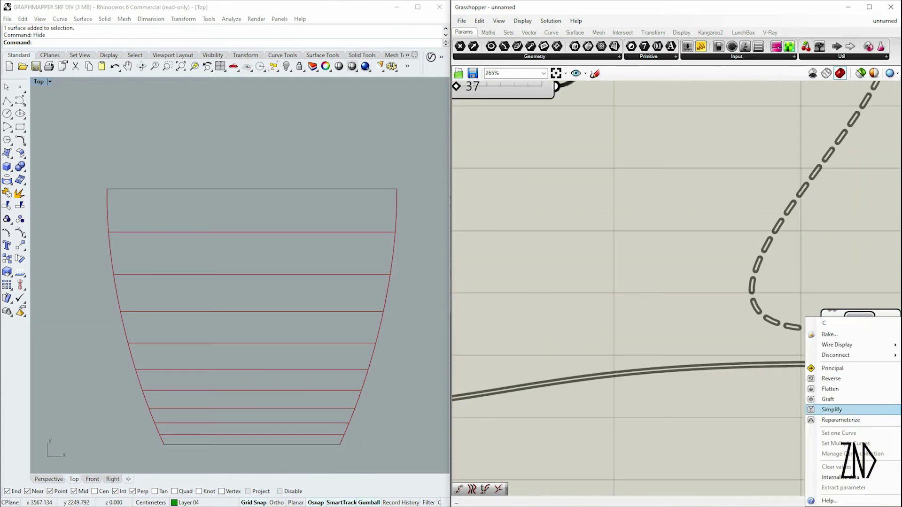
pyautogui.press('Escape')
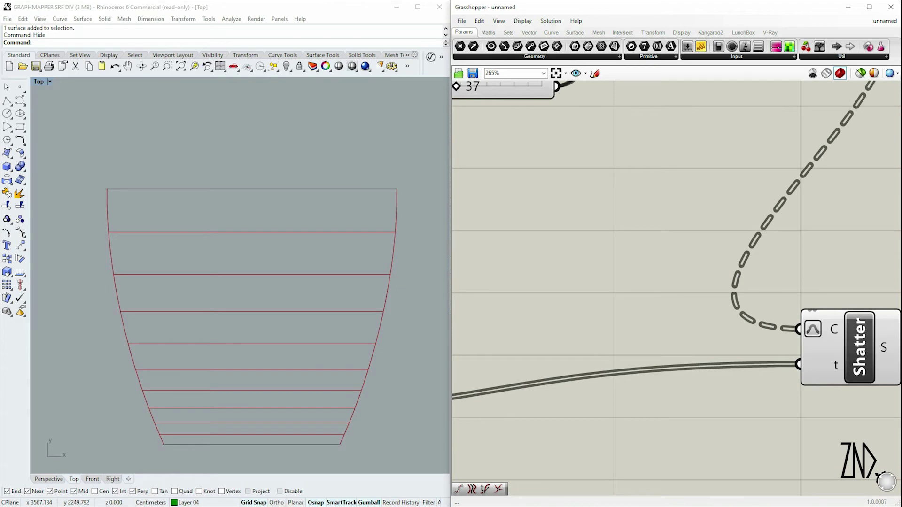
pyautogui.rightClick(804, 315)
pyautogui.click(836, 399)
pyautogui.moveTo(837, 399); pyautogui.dragTo(692, 363, button='right')
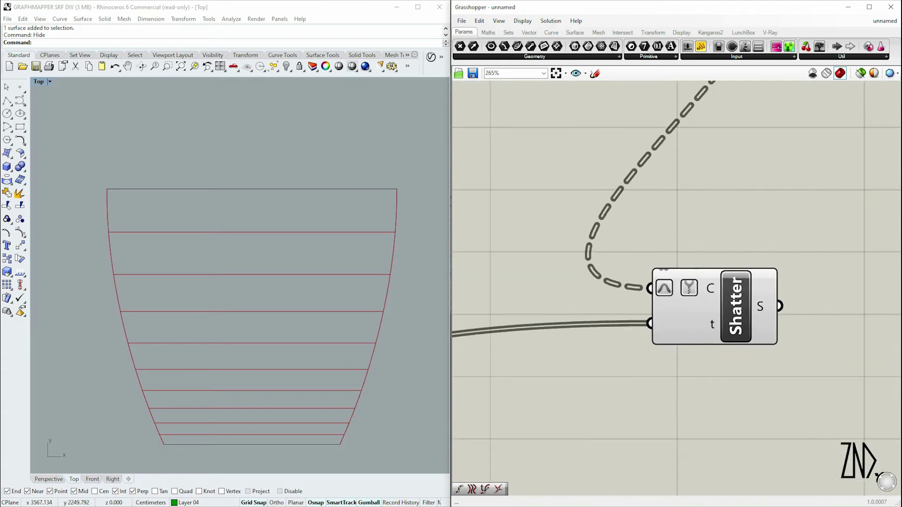
# Step: Check the split parameters and the resulting segments of the Shatter component
pyautogui.scroll(-3, 680, 278)
pyautogui.click(703, 308)
pyautogui.moveTo(703, 308)
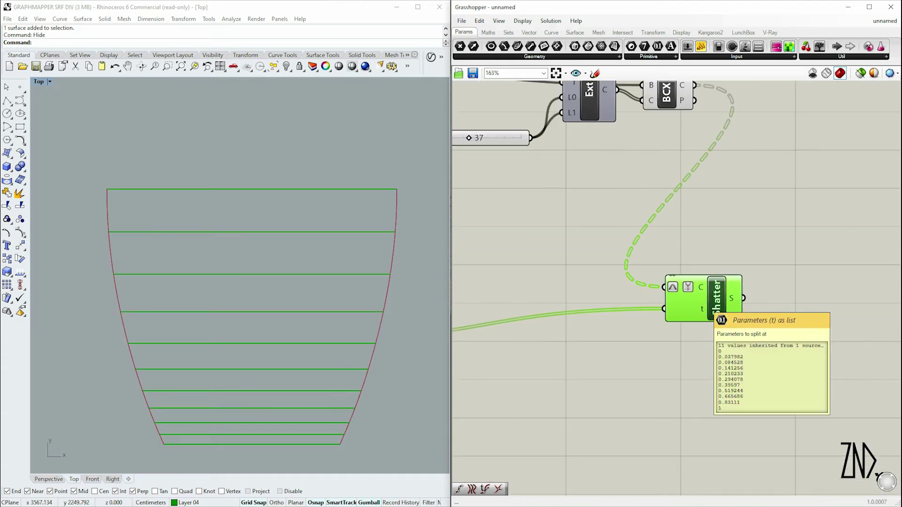
pyautogui.moveTo(743, 299)
pyautogui.scroll(-5, 736, 292)
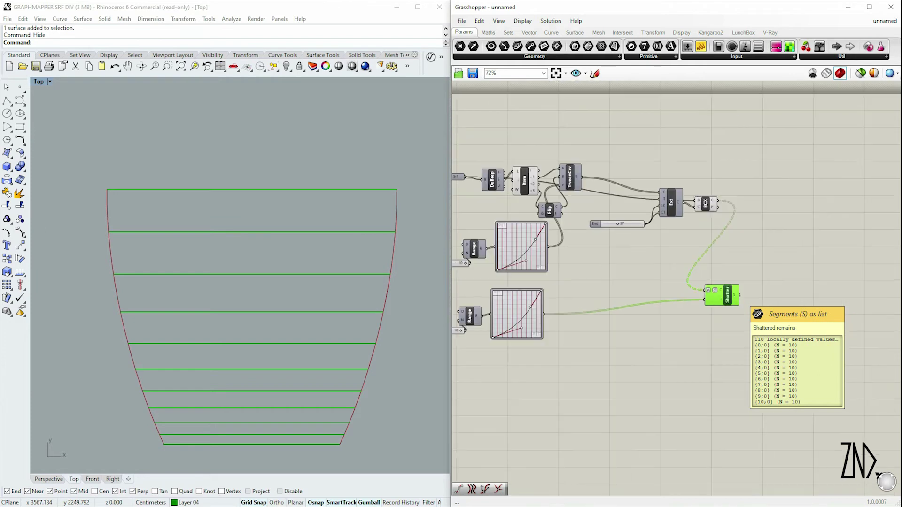
# Step: Add an End Points component beneath Shatter and feed it the shattered segments
pyautogui.doubleClick(771, 294)
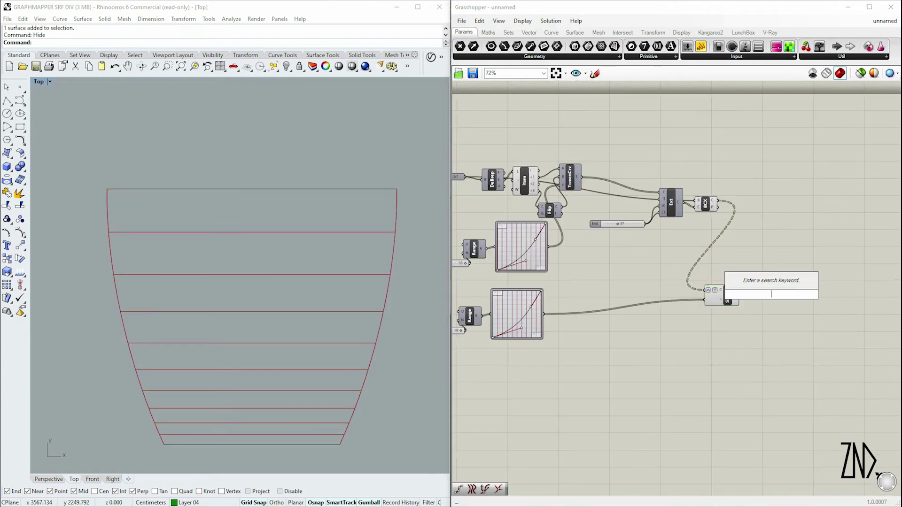
pyautogui.write('end')
pyautogui.press('Return')
pyautogui.scroll(3, 765, 295)
pyautogui.moveTo(721, 294); pyautogui.dragTo(689, 344)
pyautogui.click(773, 294)
pyautogui.scroll(-4, 889, 343)
pyautogui.scroll(4, 616, 346)
pyautogui.moveTo(617, 349); pyautogui.dragTo(576, 325)
pyautogui.moveTo(635, 306); pyautogui.dragTo(619, 290)
pyautogui.scroll(-3, 676, 282)
pyautogui.scroll(2, 676, 282)
pyautogui.moveTo(681, 329); pyautogui.dragTo(592, 326, button='right')
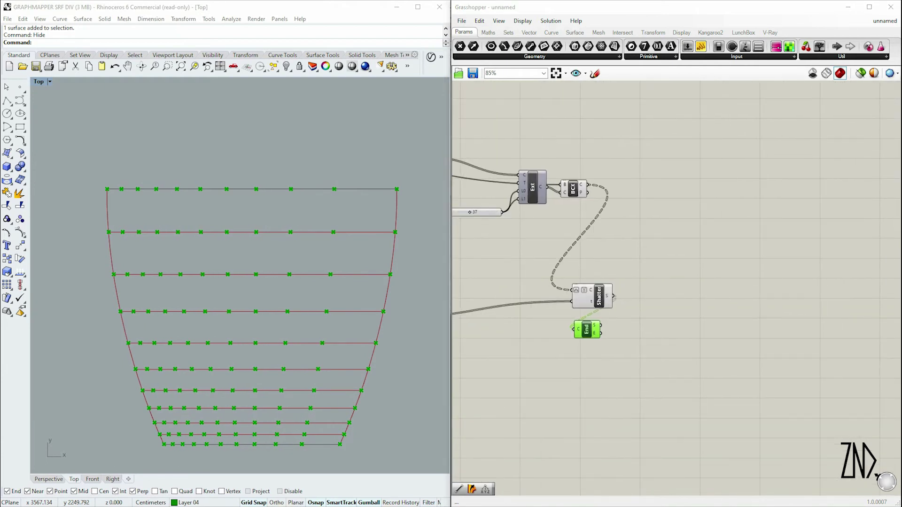
# Step: Add a Flip Matrix component after Shatter and feed it the shattered segments
pyautogui.click(620, 310)
pyautogui.doubleClick(618, 287)
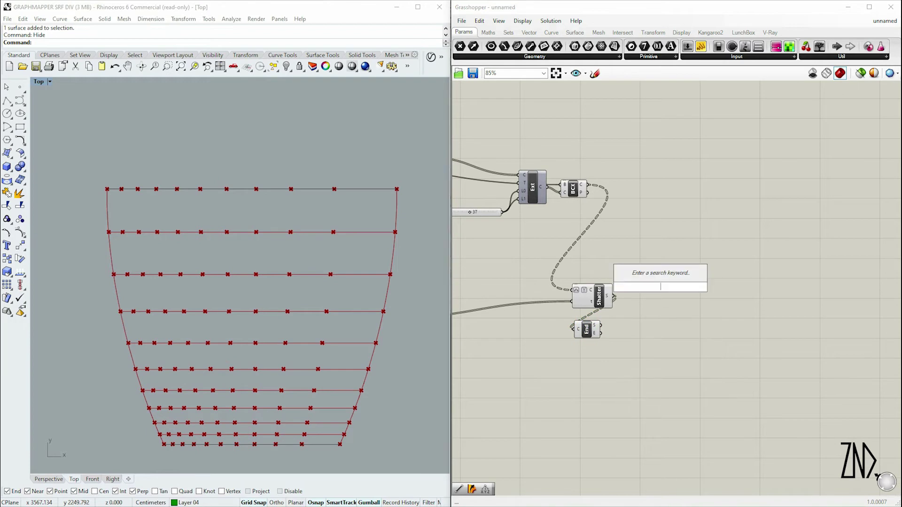
pyautogui.write('flip')
pyautogui.click(645, 251)
pyautogui.moveTo(648, 287)
pyautogui.mouseDown()
pyautogui.moveTo(631, 292)
pyautogui.moveTo(639, 301)
pyautogui.mouseUp()
pyautogui.moveTo(653, 302)
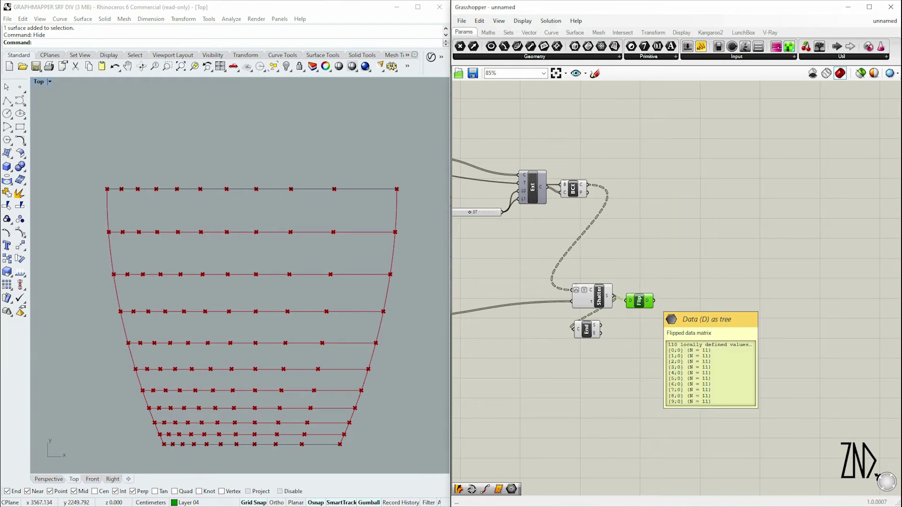
# Step: Add a Shift List component fed by the flipped data and set its Wrap input to False
pyautogui.doubleClick(671, 275)
pyautogui.write('shift')
pyautogui.press('Return')
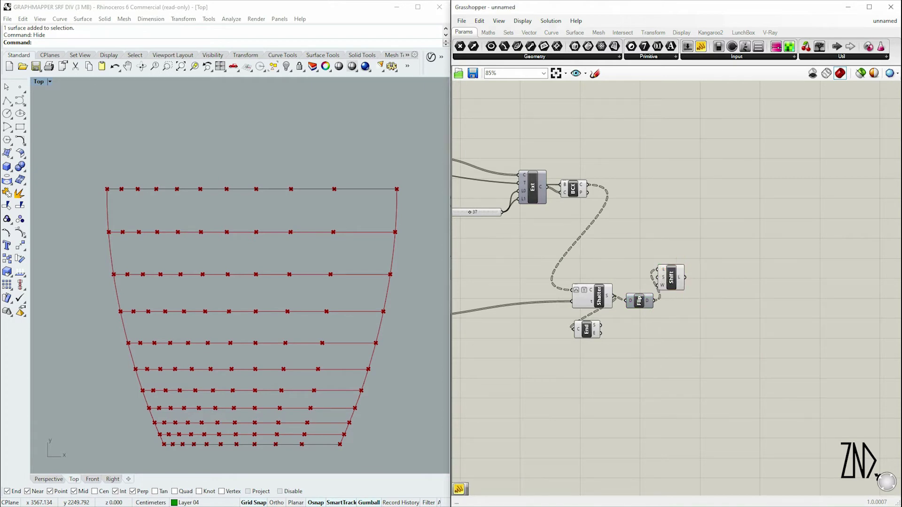
pyautogui.moveTo(671, 277); pyautogui.dragTo(699, 282)
pyautogui.rightClick(689, 290)
pyautogui.press('Escape')
pyautogui.rightClick(688, 290)
pyautogui.moveTo(742, 383)
pyautogui.click(813, 394)
pyautogui.moveTo(689, 282)
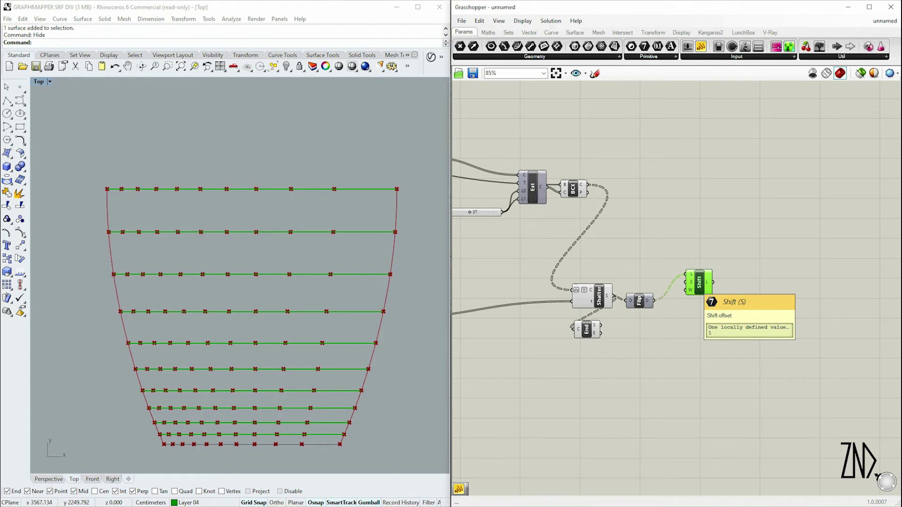
# Step: Duplicate the Shift List component below the original, keeping its connection to the flipped data
pyautogui.keyDown('alt'); pyautogui.moveTo(698, 282); pyautogui.dragTo(699, 316); pyautogui.keyUp('alt')
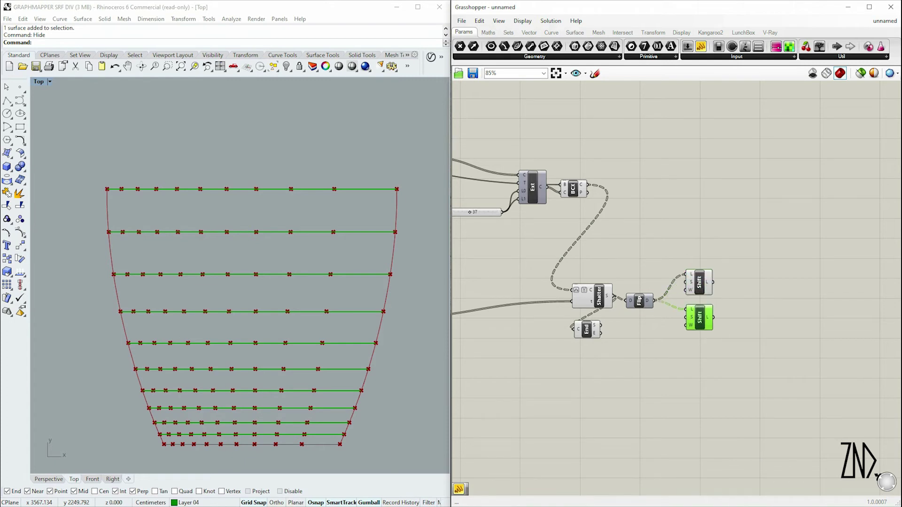
pyautogui.scroll(3, 691, 320)
pyautogui.rightClick(685, 316)
pyautogui.moveTo(742, 409)
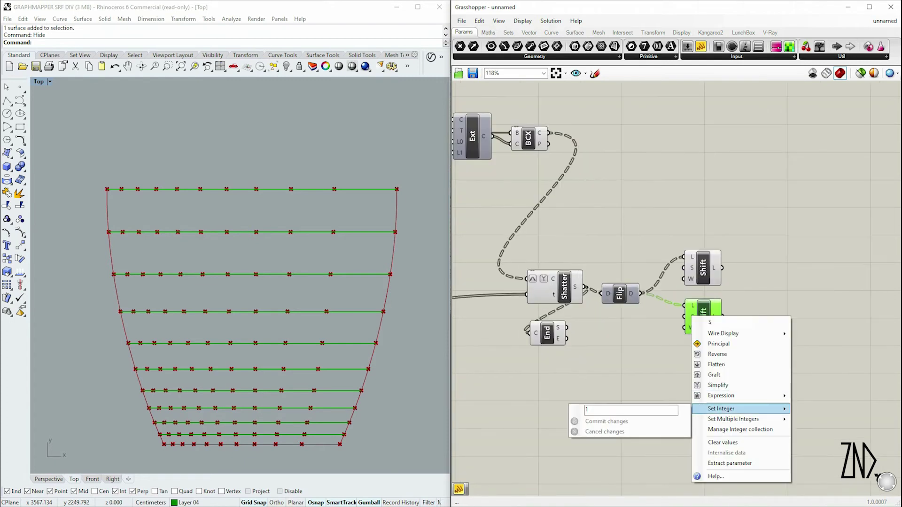
# Step: Add a panel containing 1 and connect it to the shift offset of the upper Shift List
pyautogui.click(646, 329)
pyautogui.doubleClick(646, 329)
pyautogui.write('//')
pyautogui.write('1')
pyautogui.press('Return')
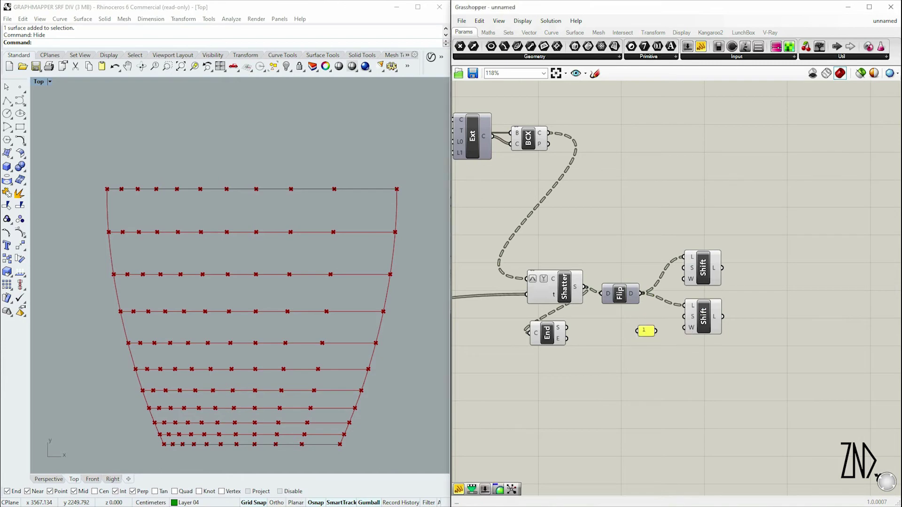
pyautogui.moveTo(644, 331); pyautogui.dragTo(649, 316)
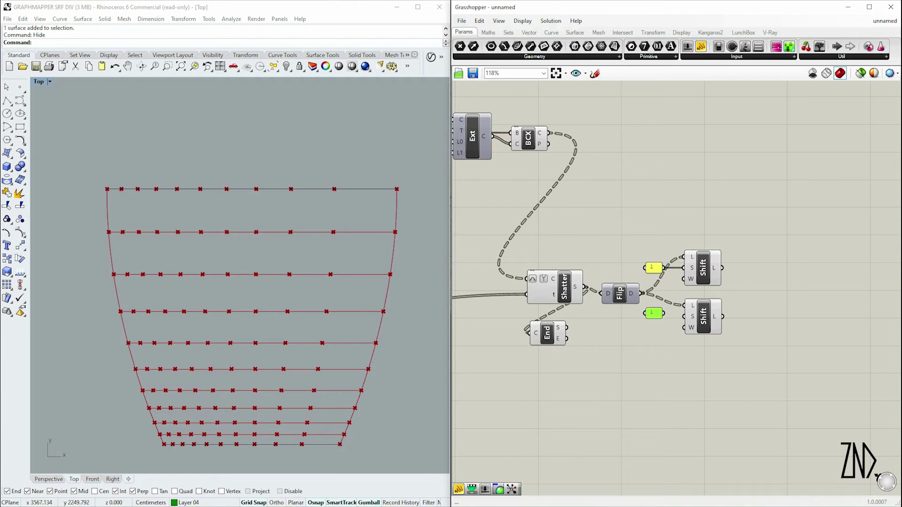
# Step: Set the copied panel to -1 and connect it to the shift offset of the lower Shift List
pyautogui.doubleClick(654, 313)
pyautogui.press('Return')
pyautogui.scroll(4, 680, 313)
pyautogui.click(719, 319)
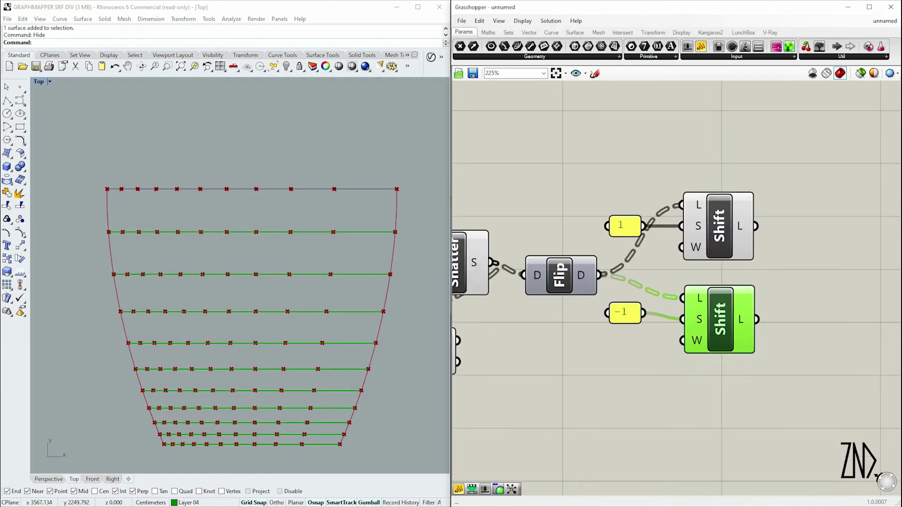
pyautogui.click(719, 226)
# Step: Add a Weave component and connect the upper Shift List to stream 0 and the lower one to stream 1
pyautogui.scroll(-2, 668, 262)
pyautogui.moveTo(668, 263); pyautogui.dragTo(602, 299, button='right')
pyautogui.doubleClick(671, 290)
pyautogui.write('weave')
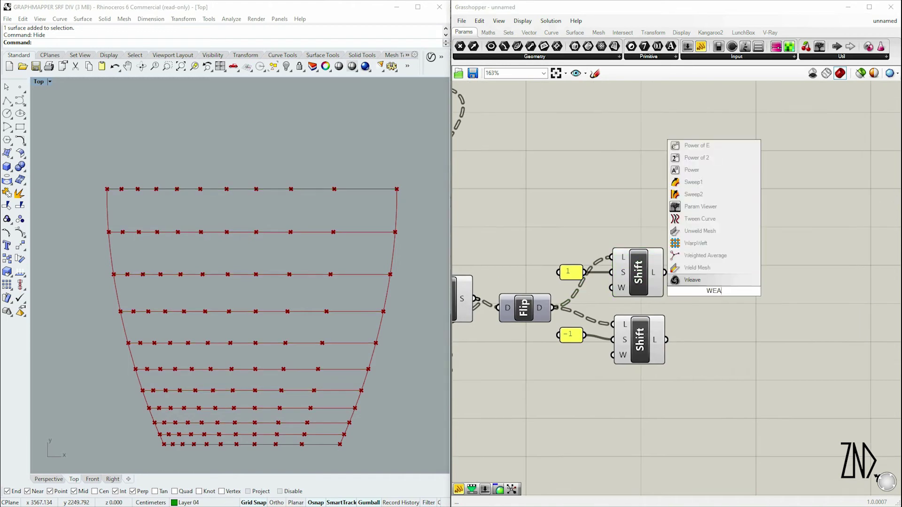
pyautogui.press('Return')
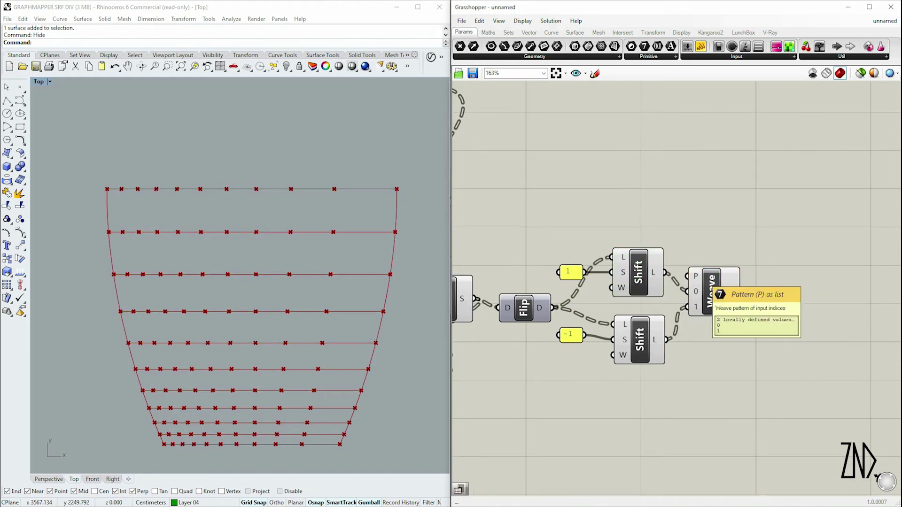
pyautogui.moveTo(741, 292)
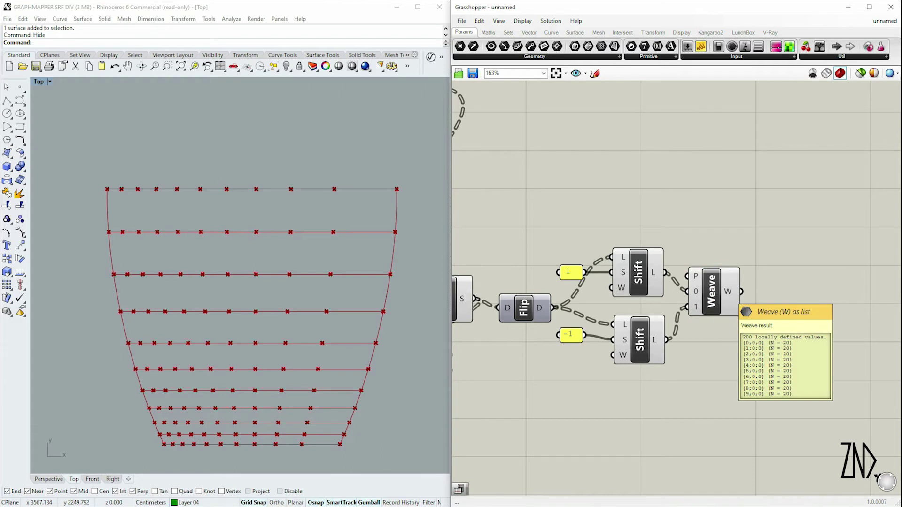
pyautogui.moveTo(712, 292); pyautogui.dragTo(713, 290)
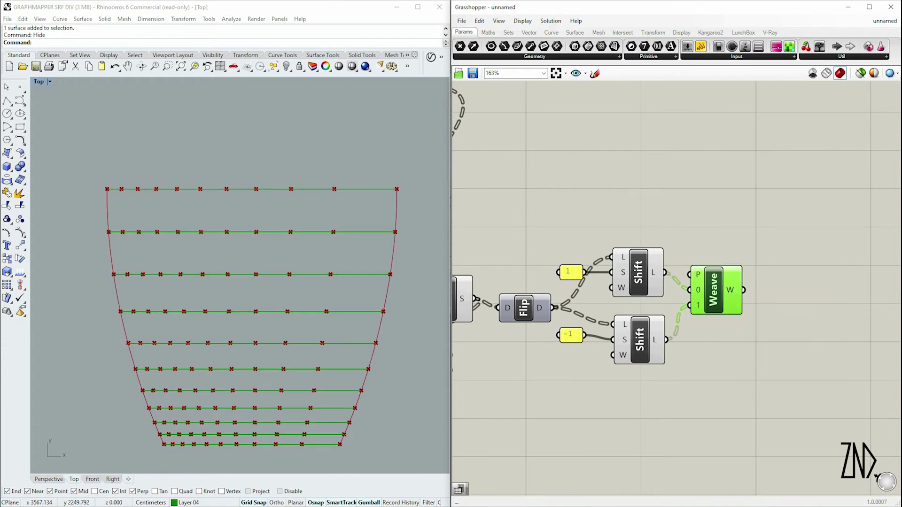
# Step: Simplify the list outputs of both Shift List components and move Weave farther from them
pyautogui.moveTo(699, 290)
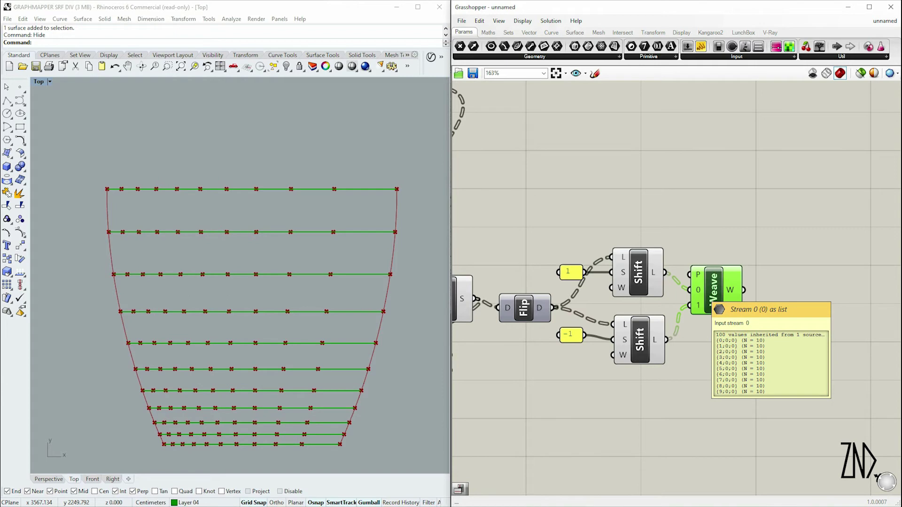
pyautogui.rightClick(698, 290)
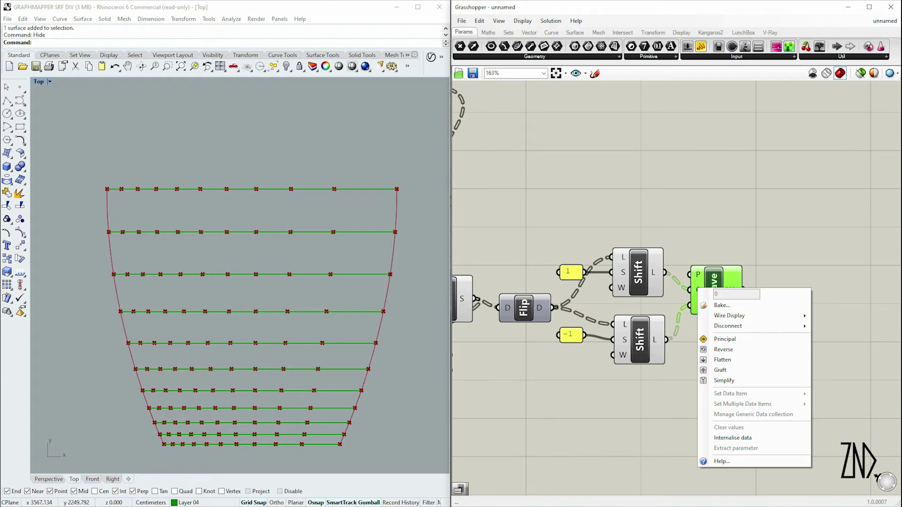
pyautogui.click(686, 366)
pyautogui.rightClick(666, 272)
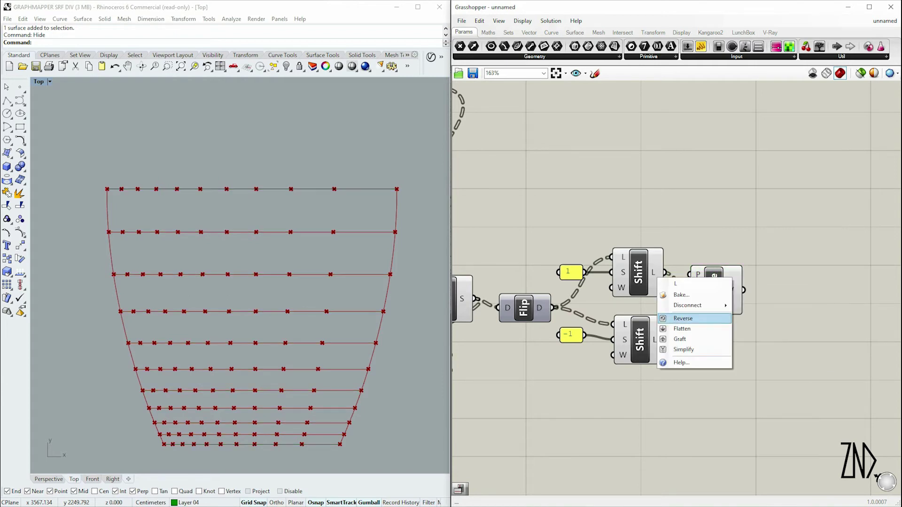
pyautogui.click(691, 339)
pyautogui.rightClick(668, 339)
pyautogui.click(696, 408)
pyautogui.moveTo(714, 290); pyautogui.dragTo(743, 279)
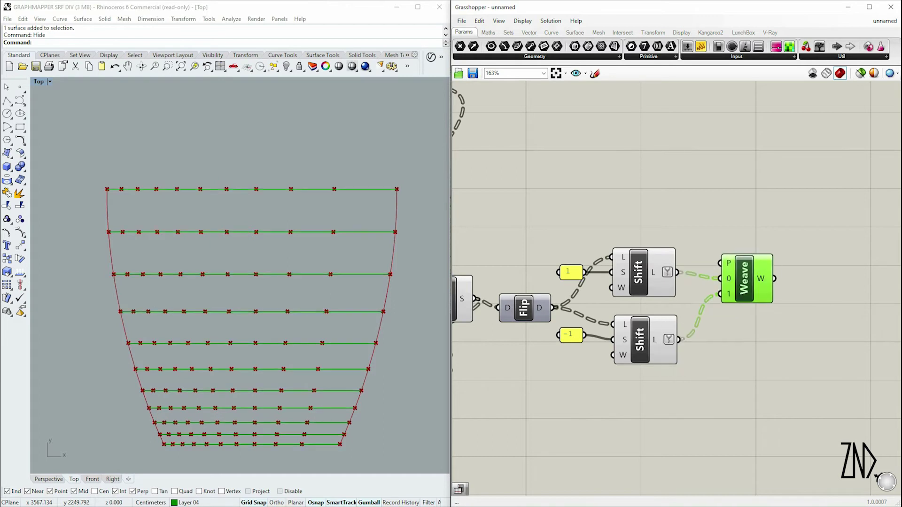
# Step: Add a Loft component that takes the Weave result as its section curves
pyautogui.moveTo(726, 301); pyautogui.dragTo(647, 306, button='right')
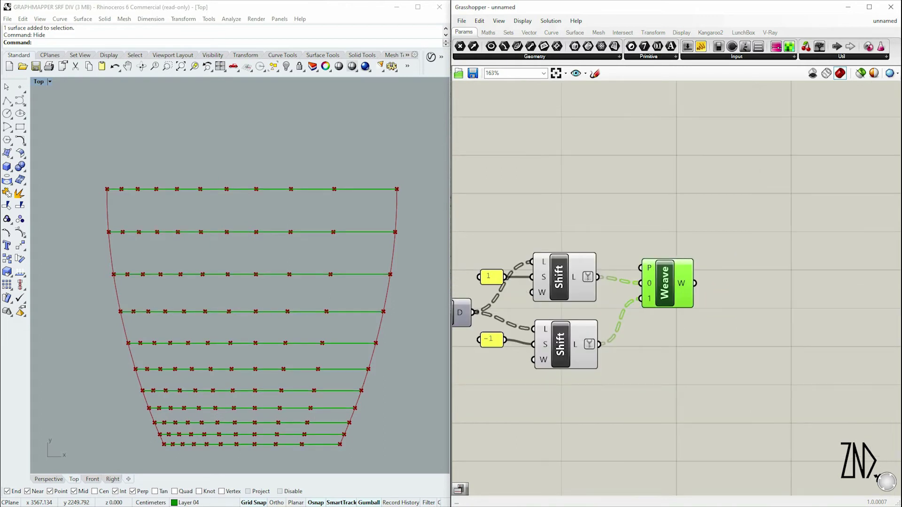
pyautogui.doubleClick(715, 272)
pyautogui.write('loft')
pyautogui.press('Return')
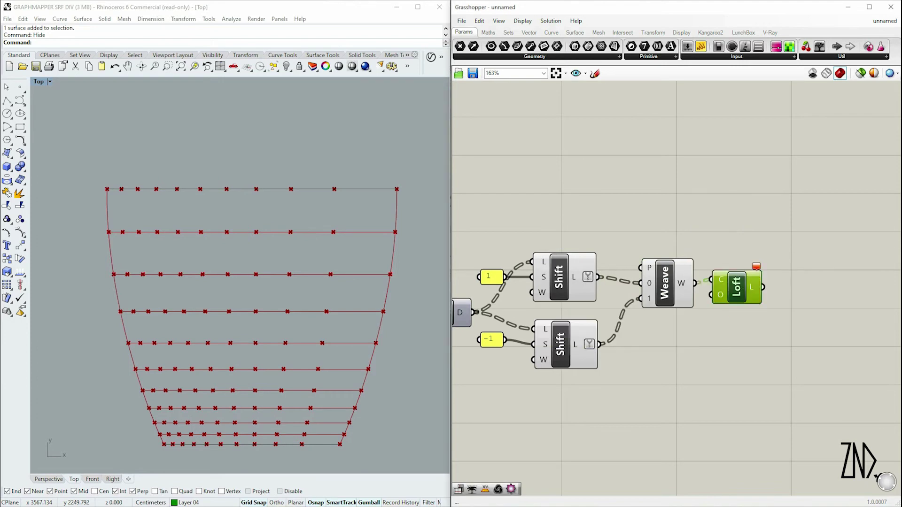
pyautogui.moveTo(737, 288); pyautogui.dragTo(774, 295)
# Step: Graft both stream inputs of the Weave component so each curve pair lofts into its own panel
pyautogui.rightClick(650, 283)
pyautogui.click(671, 362)
pyautogui.rightClick(646, 299)
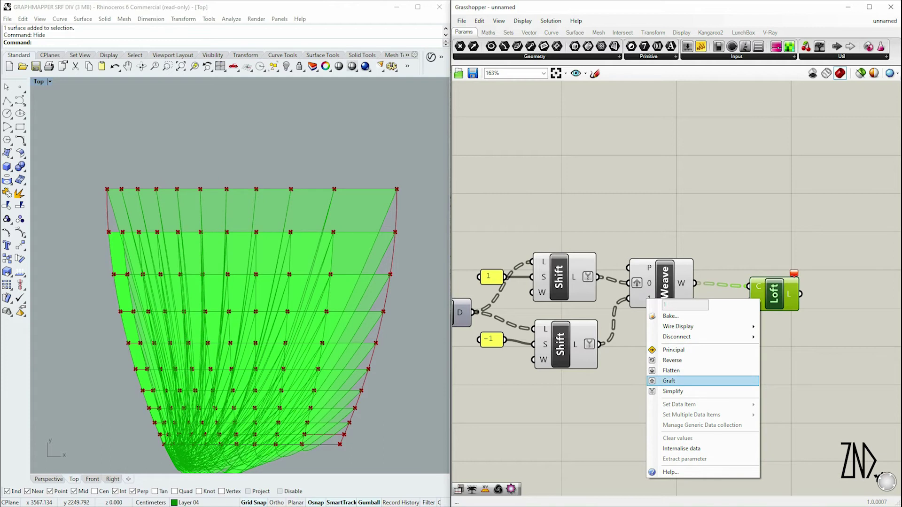
pyautogui.click(669, 381)
pyautogui.click(774, 293)
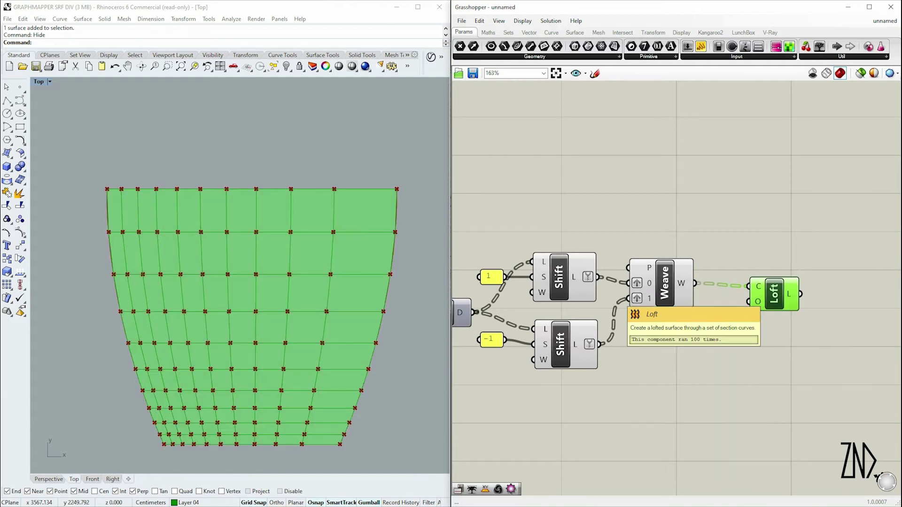
# Step: Add a List Item component below Loft, feed it the loft surfaces and flatten its list input
pyautogui.moveTo(774, 329); pyautogui.dragTo(693, 319, button='right')
pyautogui.doubleClick(699, 343)
pyautogui.write('list item')
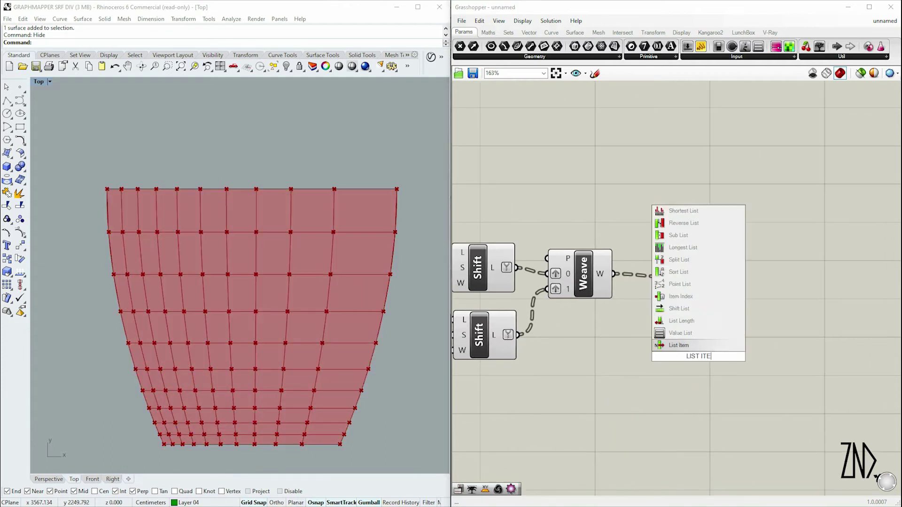
pyautogui.press('Return')
pyautogui.moveTo(718, 284); pyautogui.dragTo(672, 342)
pyautogui.click(698, 357)
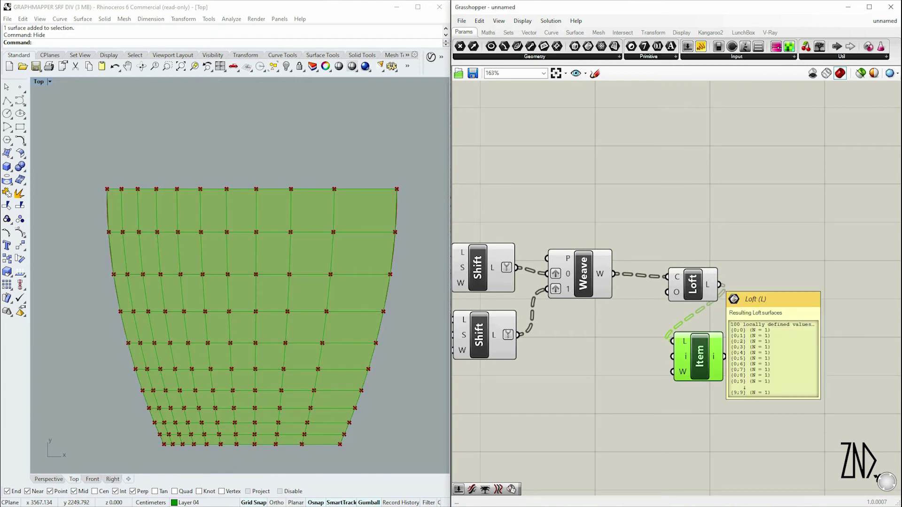
pyautogui.rightClick(673, 341)
pyautogui.click(705, 379)
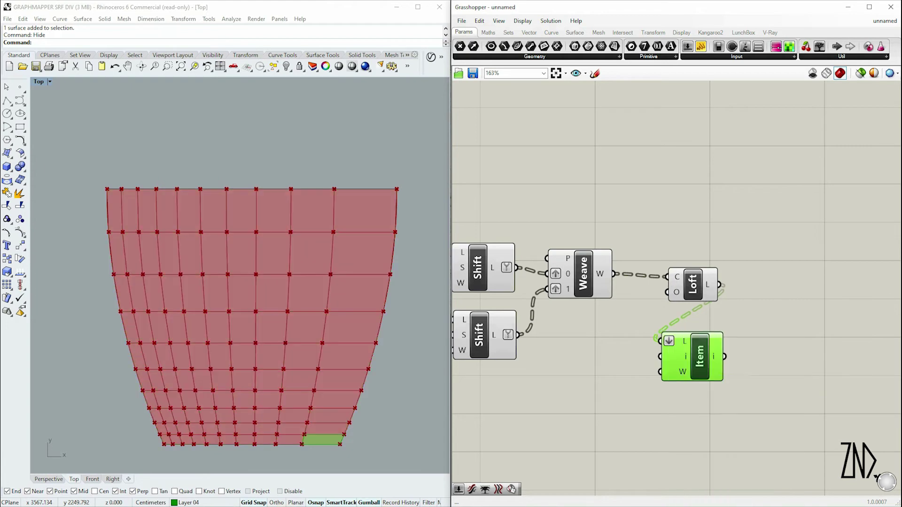
# Step: Create an integer slider set to 20 beside List Item for its index input
pyautogui.doubleClick(630, 371)
pyautogui.write('10')
pyautogui.press('Return')
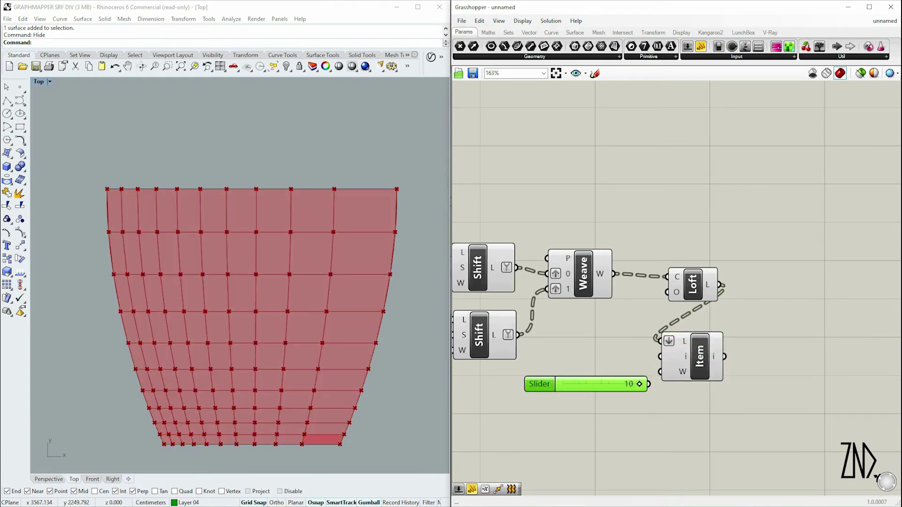
pyautogui.write('20')
pyautogui.press('Return')
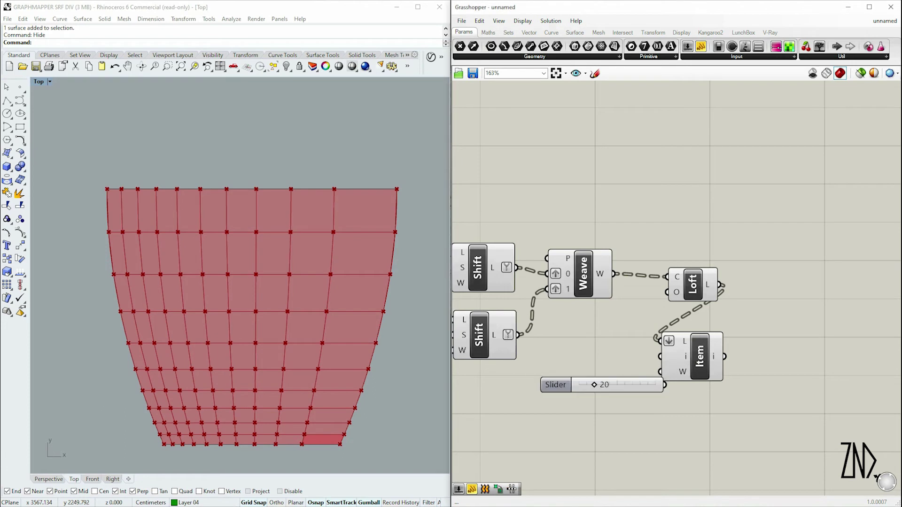
# Step: Sweep the List Item index down to 0 to check the panel order, and undo the List Item test setup
pyautogui.click(696, 362)
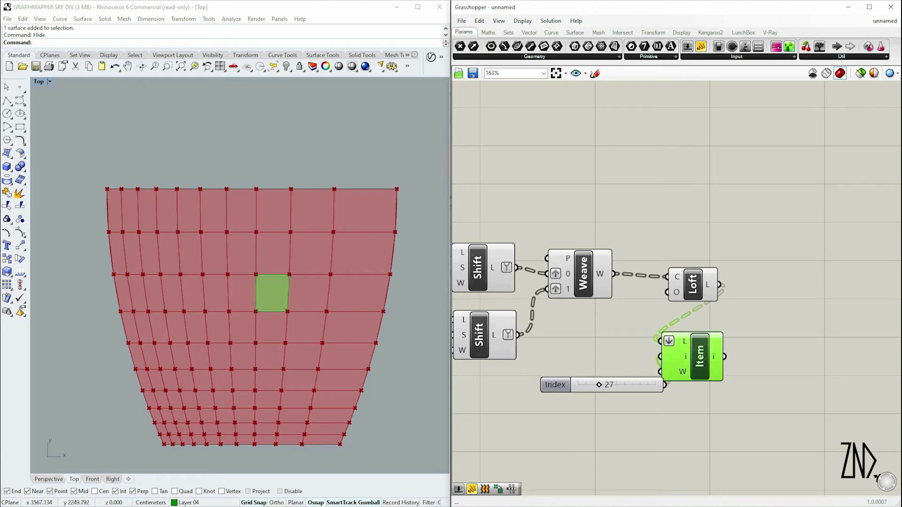
pyautogui.moveTo(603, 385); pyautogui.dragTo(578, 385)
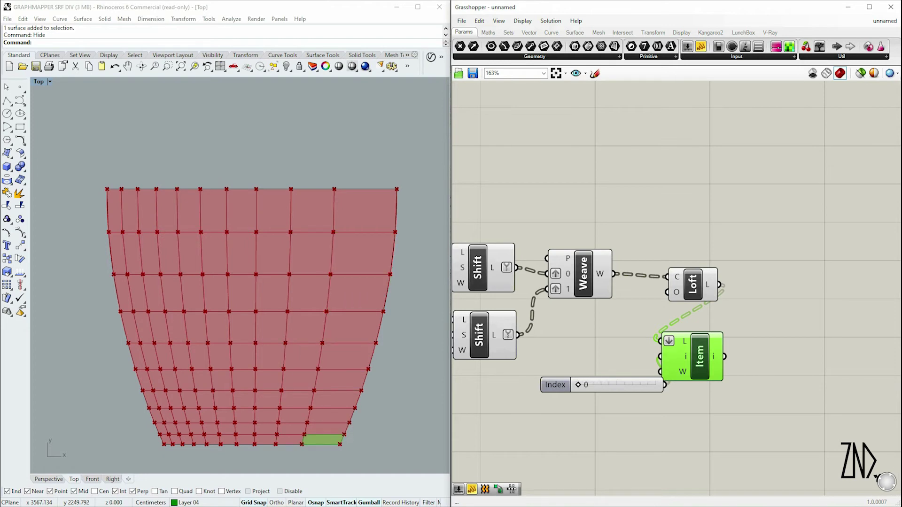
pyautogui.hotkey('ctrl', 'z')
pyautogui.hotkey('ctrl', 'z')
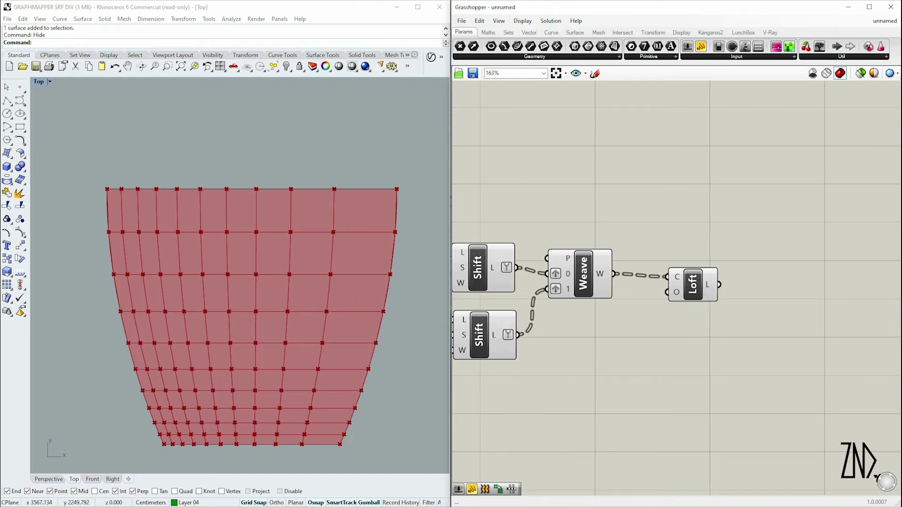
# Step: Add an Offset Surface component below Loft and connect the loft surfaces to its base surface input
pyautogui.doubleClick(755, 324)
pyautogui.write('offset')
pyautogui.press('Return')
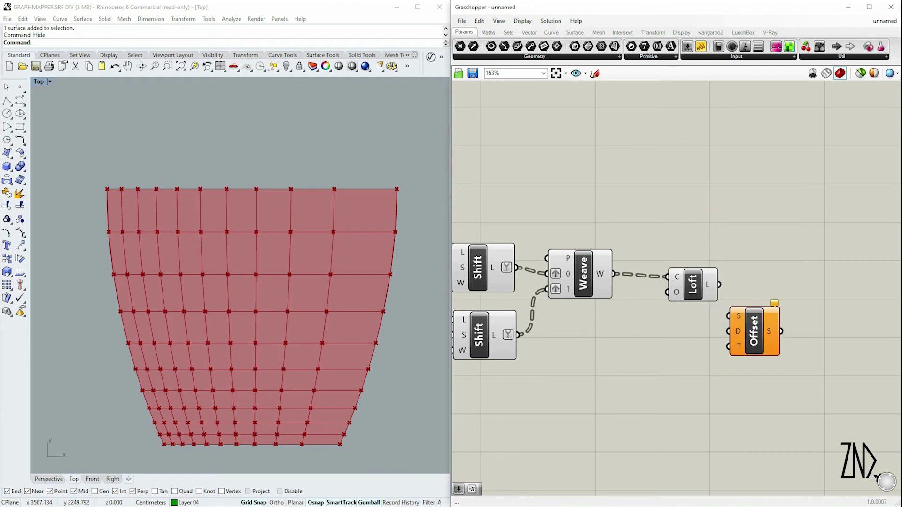
pyautogui.moveTo(719, 284); pyautogui.dragTo(702, 357)
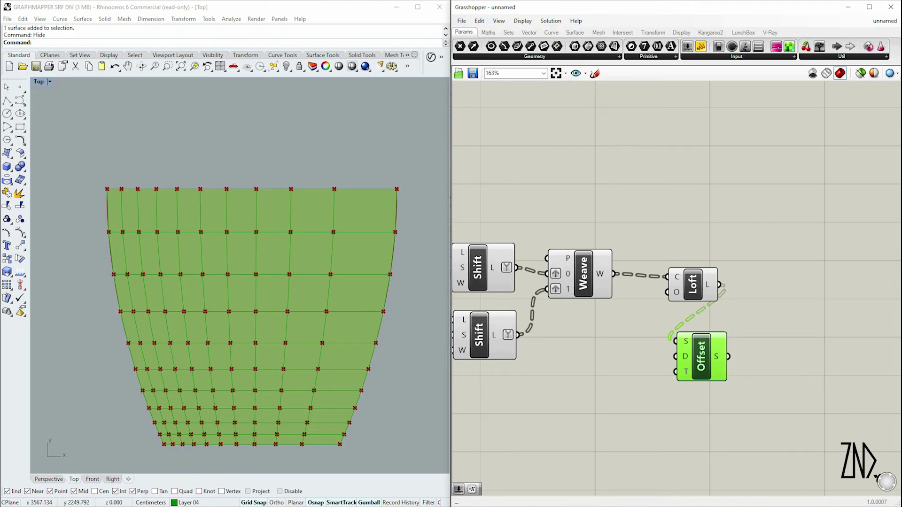
# Step: Create a slider set to 30 and feed it to Offset Surface's distance input, checking the offset in the Perspective view
pyautogui.click(611, 399)
pyautogui.click(48, 479)
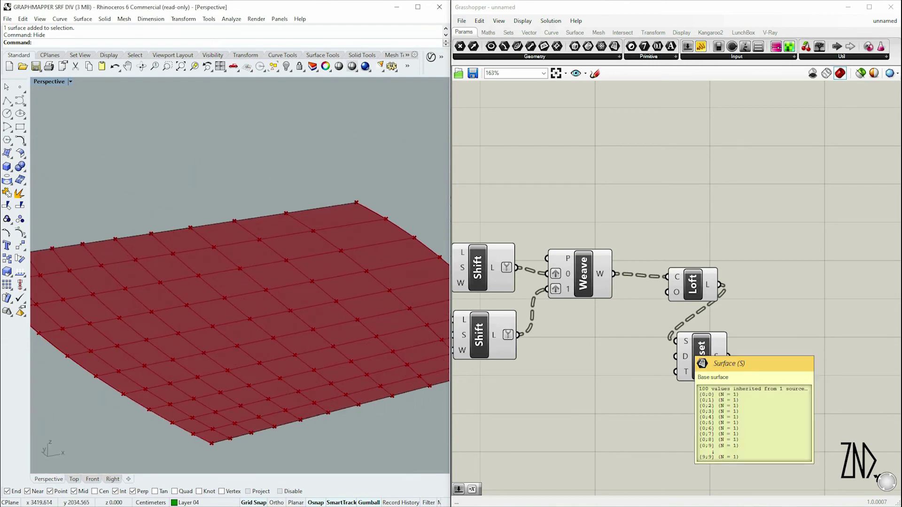
pyautogui.doubleClick(653, 350)
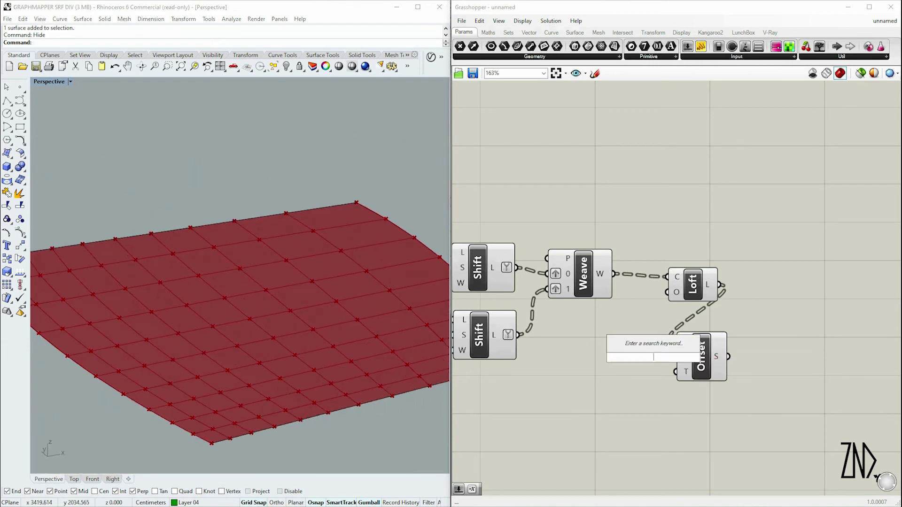
pyautogui.write('30')
pyautogui.press('Return')
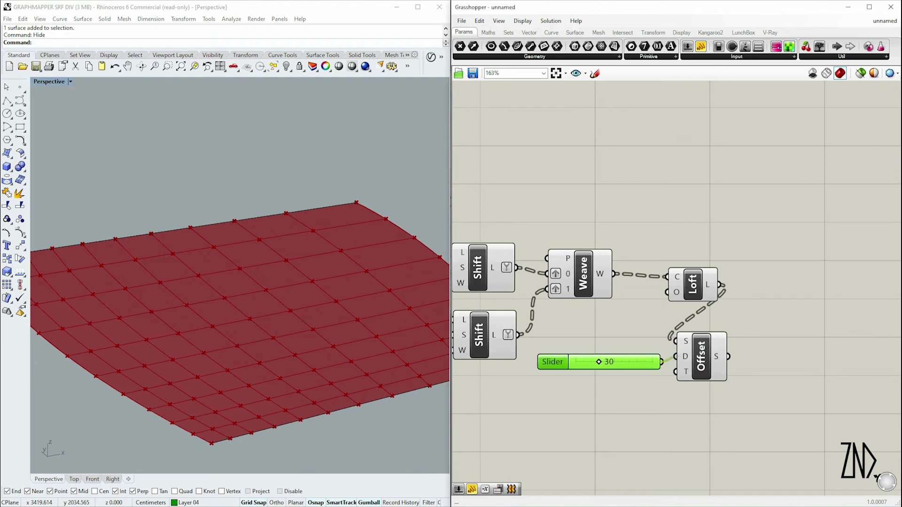
pyautogui.doubleClick(623, 338)
pyautogui.scroll(-5, 239, 278)
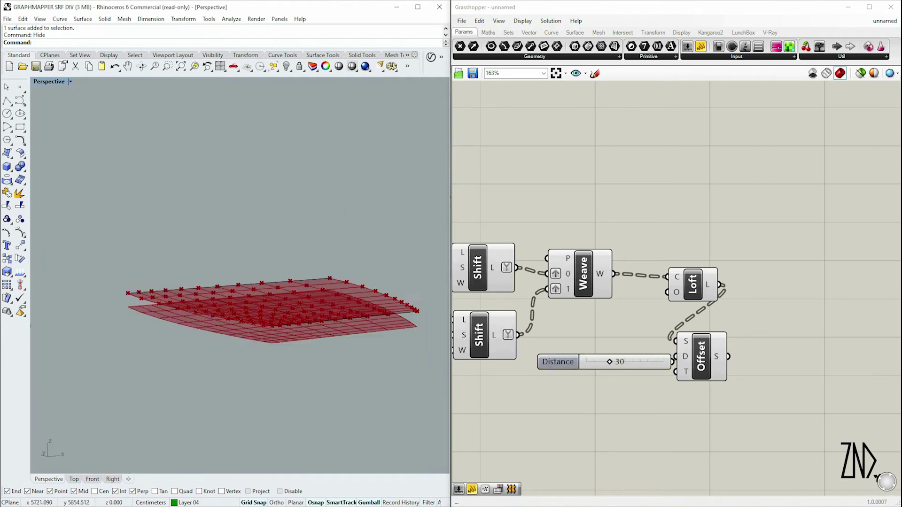
# Step: Insert a Negative component between the 30 slider and Offset Surface's distance input to flip the offset direction, and return to the Top view
pyautogui.doubleClick(651, 378)
pyautogui.write('neg')
pyautogui.click(680, 386)
pyautogui.scroll(3, 663, 374)
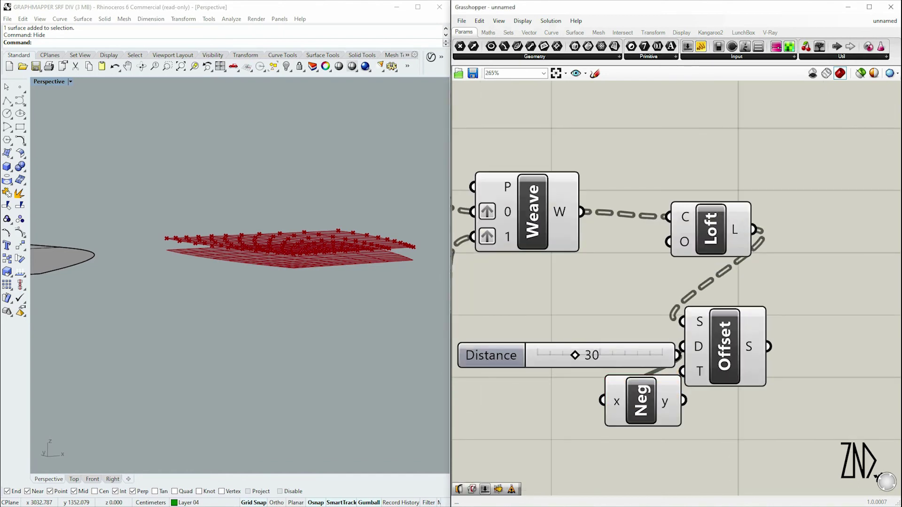
pyautogui.scroll(3, 240, 272)
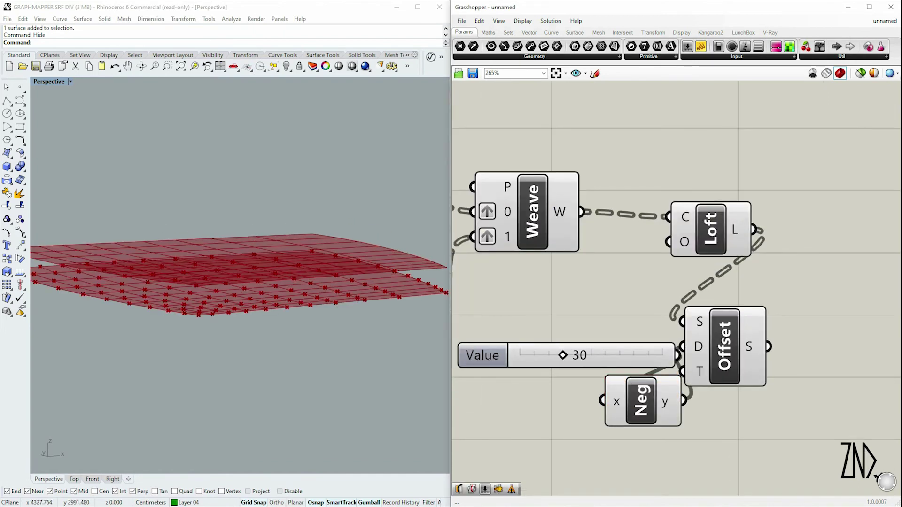
pyautogui.scroll(-3, 733, 330)
pyautogui.click(74, 479)
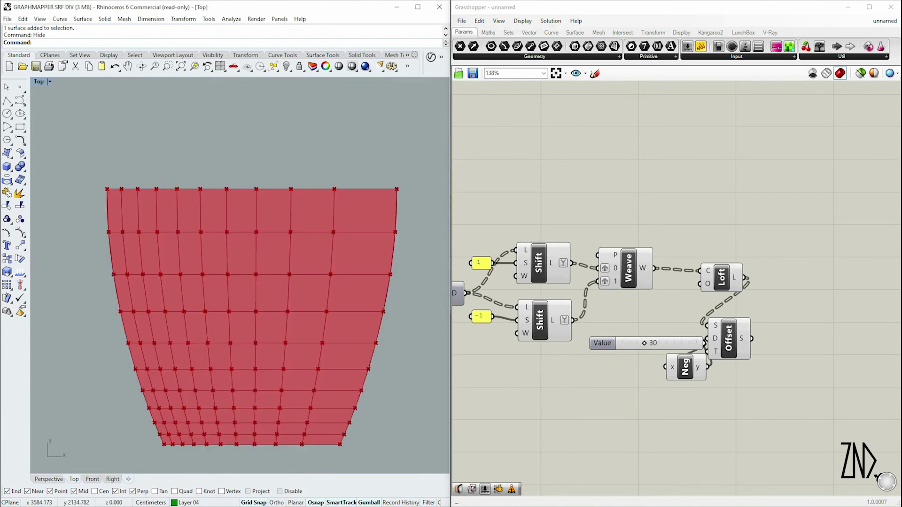
# Step: Add an Area component beside Offset Surface and connect the offset surfaces to its geometry input
pyautogui.doubleClick(794, 296)
pyautogui.write('D')
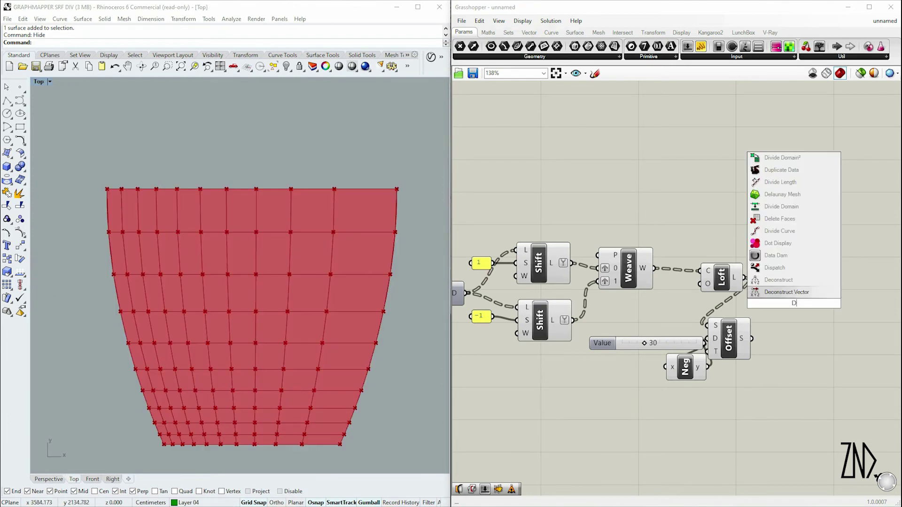
pyautogui.press('BackSpace')
pyautogui.write('area')
pyautogui.press('Return')
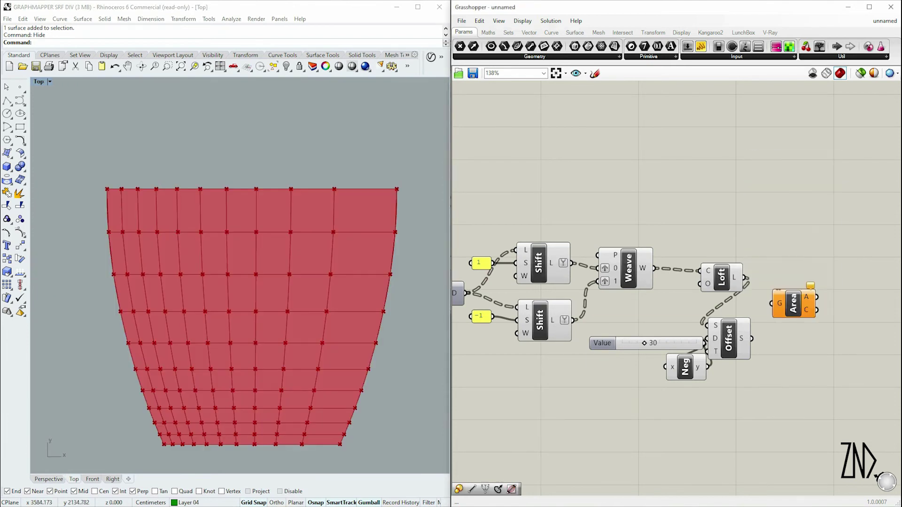
pyautogui.moveTo(752, 338); pyautogui.dragTo(805, 338)
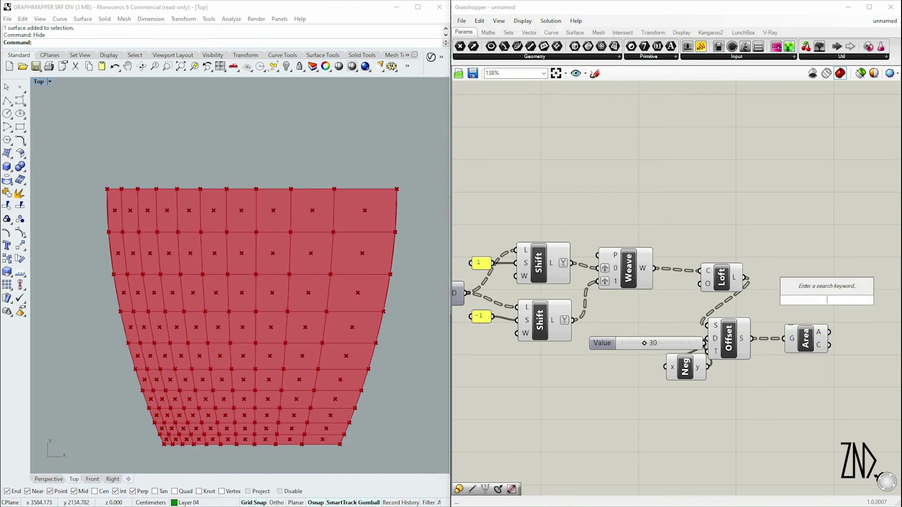
# Step: Add a Scale component that takes the offset surfaces as geometry and Area's centroids as scaling centres
pyautogui.doubleClick(827, 299)
pyautogui.write('scale')
pyautogui.press('Return')
pyautogui.moveTo(827, 300); pyautogui.dragTo(733, 263, button='right')
pyautogui.scroll(2, 714, 259)
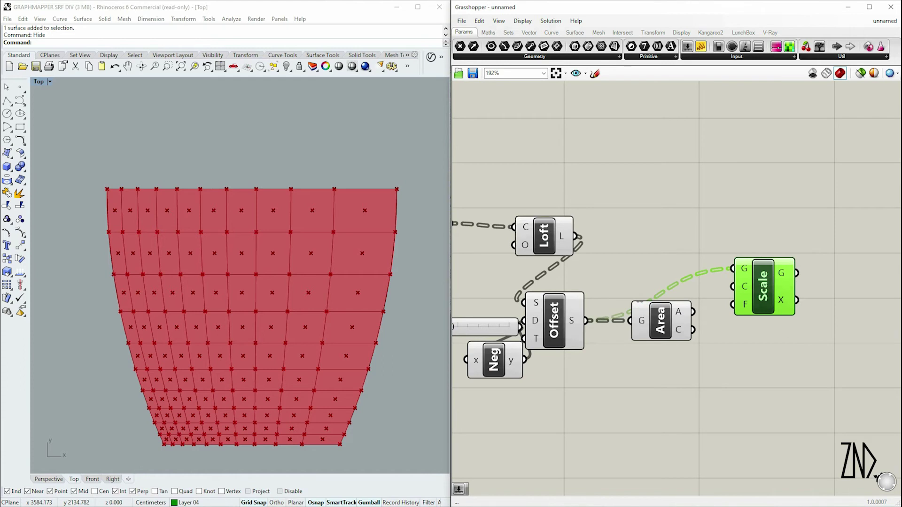
pyautogui.moveTo(696, 311); pyautogui.dragTo(692, 329)
# Step: Create a decimal slider set to 2.0 and connect it to Scale's factor input
pyautogui.doubleClick(697, 357)
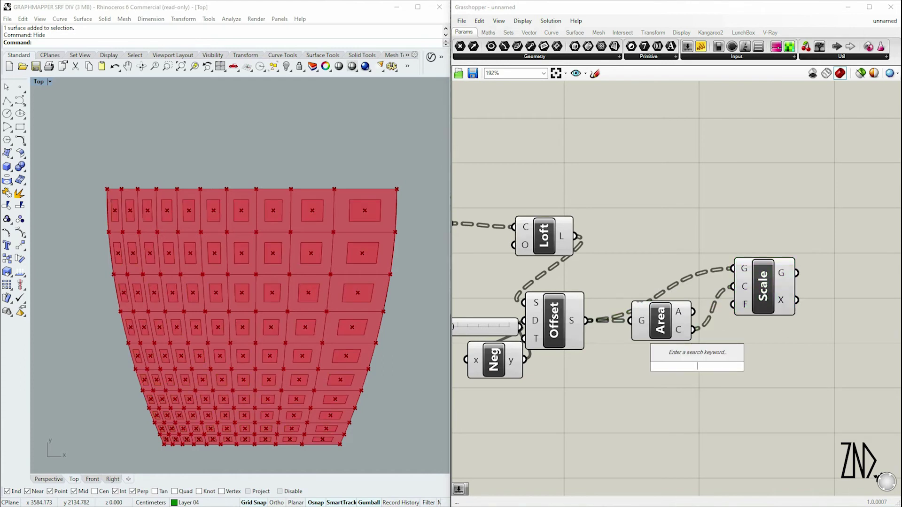
pyautogui.write('2.0')
pyautogui.press('Return')
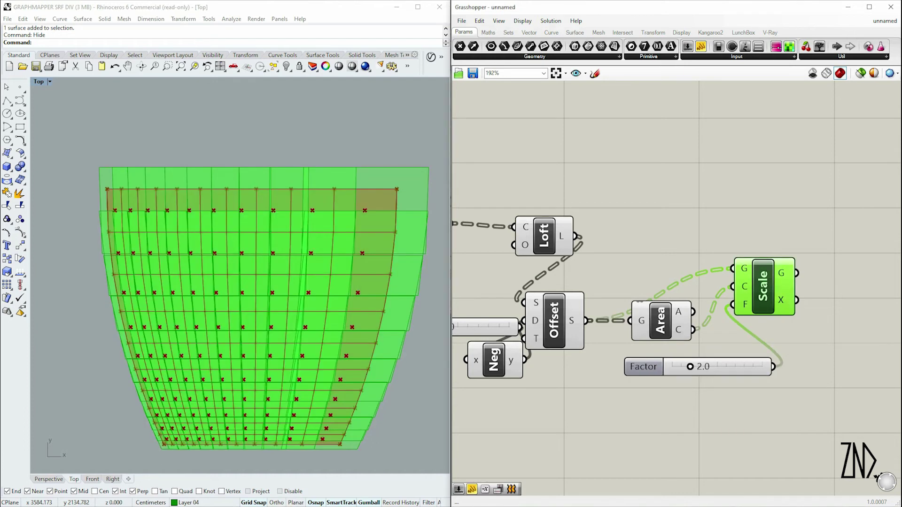
pyautogui.scroll(-4, 799, 270)
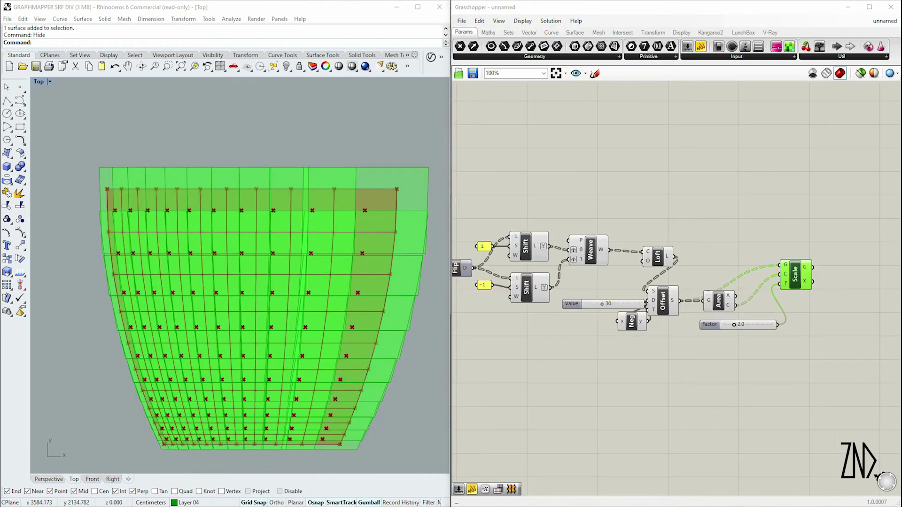
pyautogui.scroll(1, 817, 296)
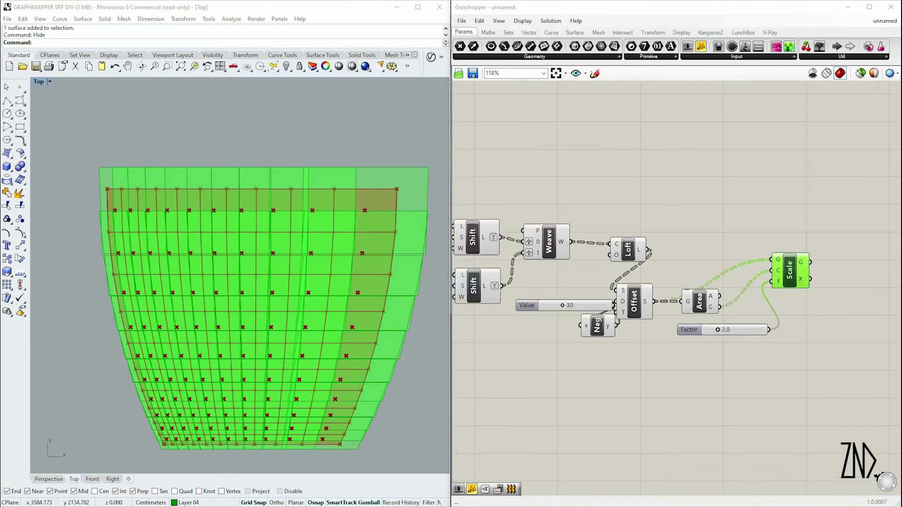
# Step: Add a Deconstruct Brep component after Scale and connect the scaled surfaces to it
pyautogui.moveTo(818, 281); pyautogui.dragTo(752, 298, button='right')
pyautogui.doubleClick(782, 299)
pyautogui.write('decon')
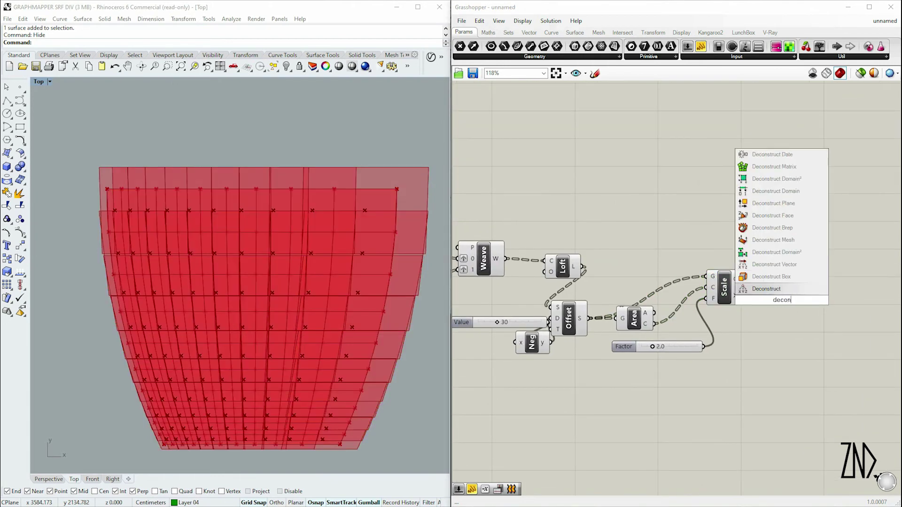
pyautogui.press('Up')
pyautogui.press('Up')
pyautogui.press('Up')
pyautogui.press('Up')
pyautogui.press('Up')
pyautogui.press('Return')
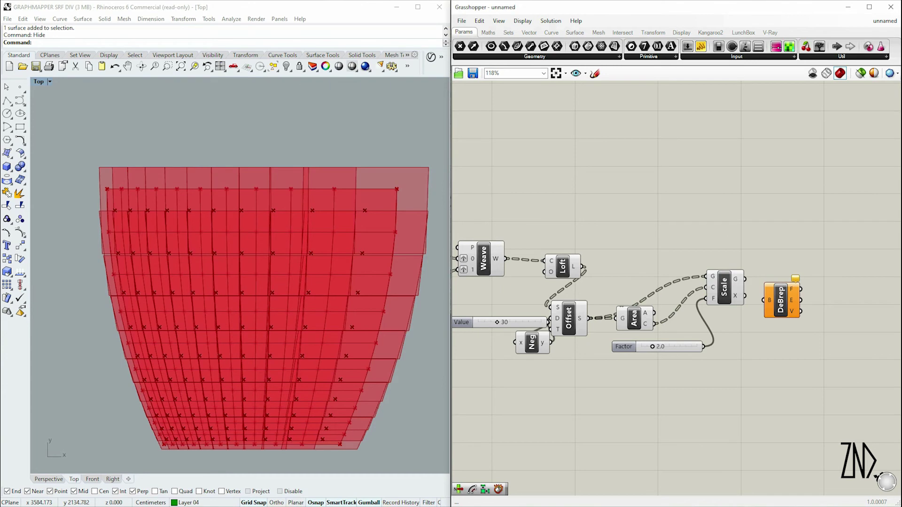
pyautogui.moveTo(755, 291); pyautogui.dragTo(763, 300)
# Step: Hide the preview of the Area component's centroids
pyautogui.scroll(-3, 705, 310)
pyautogui.click(655, 315)
pyautogui.middleClick(654, 306)
pyautogui.moveTo(655, 305); pyautogui.dragTo(815, 296, button='right')
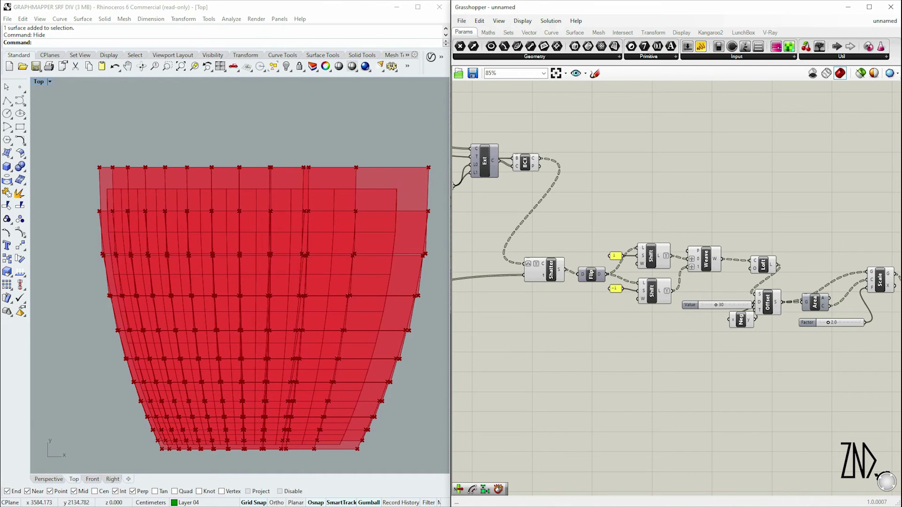
pyautogui.moveTo(815, 296); pyautogui.dragTo(729, 291, button='right')
pyautogui.click(793, 275)
pyautogui.middleClick(794, 273)
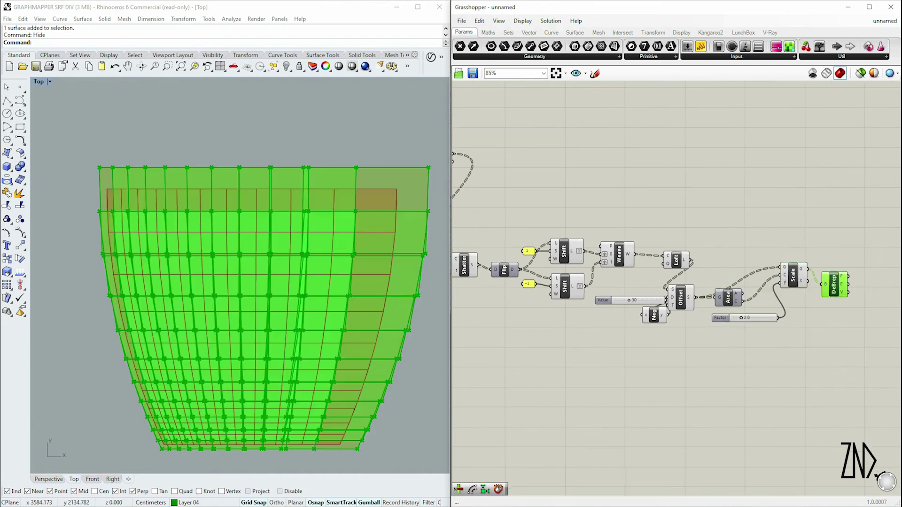
# Step: Add a List Item component fed by Deconstruct Brep's vertices, and hide Deconstruct Brep's preview
pyautogui.scroll(3, 820, 322)
pyautogui.doubleClick(764, 296)
pyautogui.write('list item')
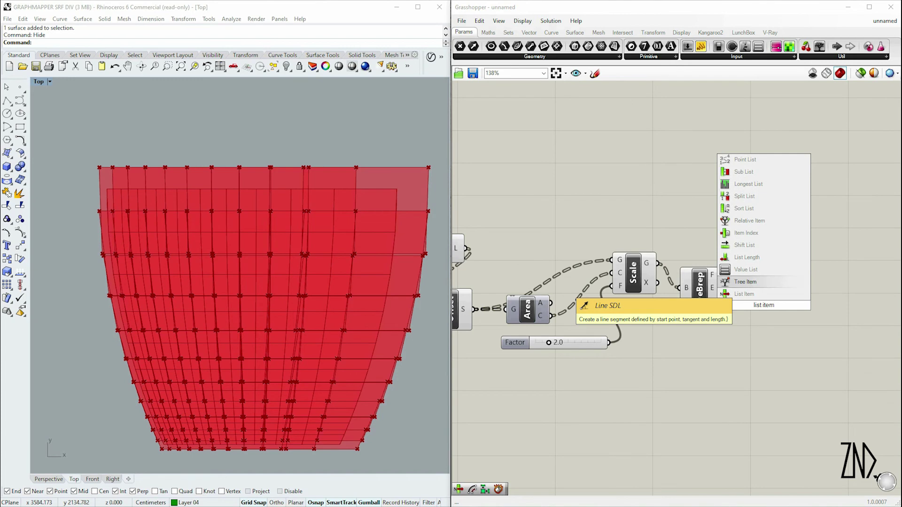
pyautogui.press('Return')
pyautogui.click(700, 288)
pyautogui.middleClick(702, 284)
pyautogui.click(726, 329)
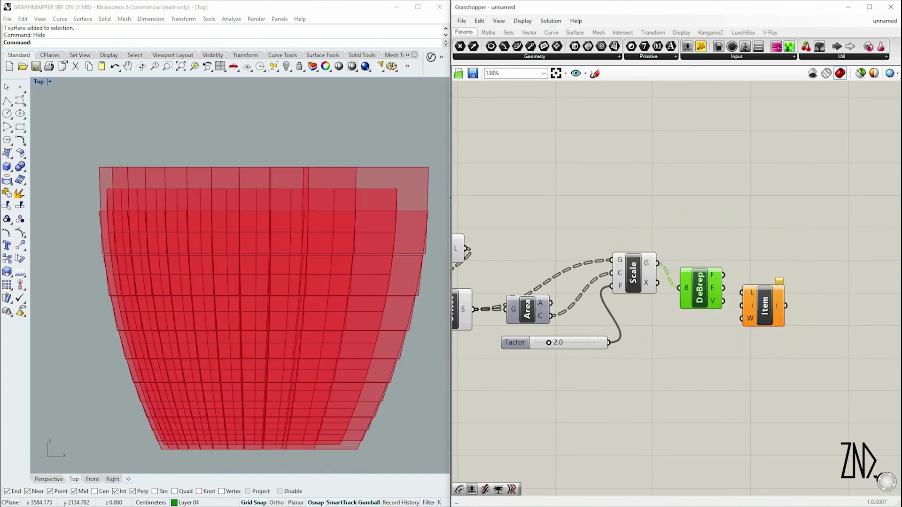
pyautogui.moveTo(723, 301); pyautogui.dragTo(742, 292)
pyautogui.scroll(2, 772, 299)
pyautogui.click(783, 320)
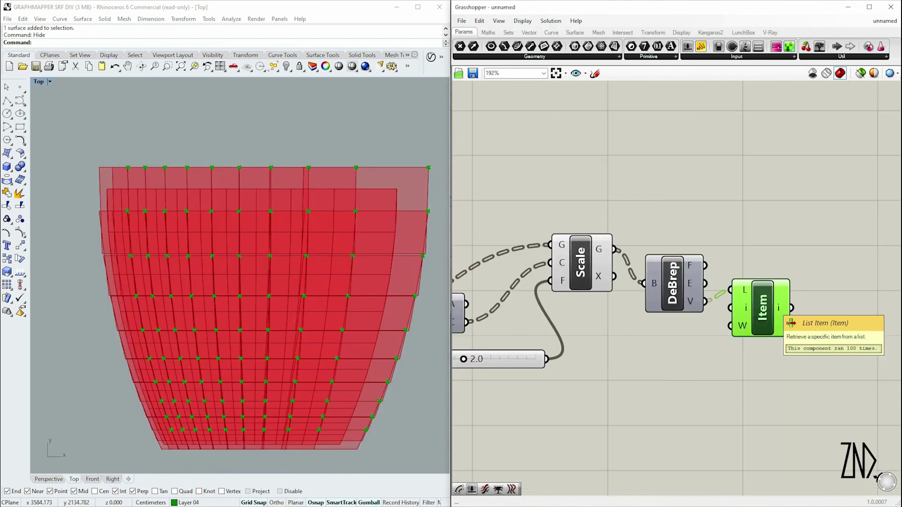
# Step: Hide the previews of Loft, Weave, the Shift List components, Shatter and the Brep | Curve intersection
pyautogui.scroll(-4, 790, 323)
pyautogui.scroll(2, 611, 278)
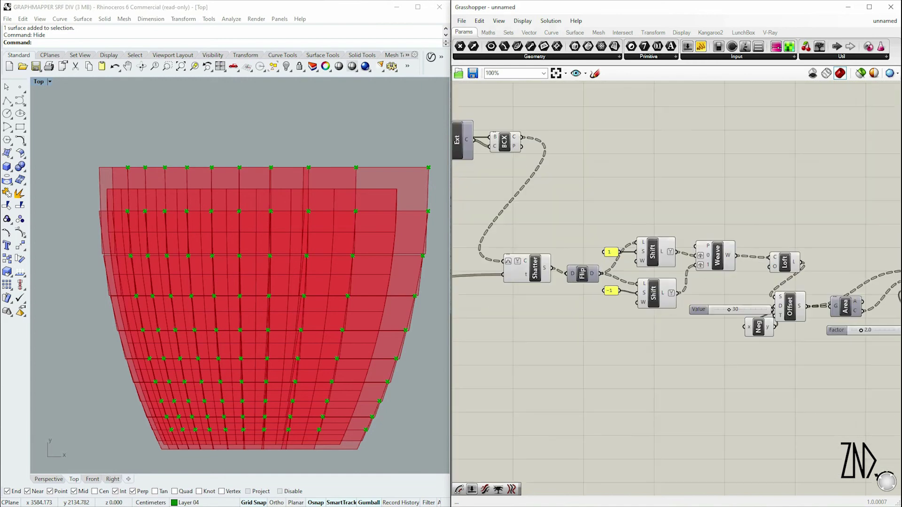
pyautogui.click(783, 262)
pyautogui.middleClick(783, 266)
pyautogui.click(715, 256)
pyautogui.keyDown('shift'); pyautogui.click(652, 251); pyautogui.keyUp('shift')
pyautogui.middleClick(519, 262)
pyautogui.click(504, 140)
pyautogui.scroll(-1, 573, 231)
pyautogui.scroll(-1, 571, 228)
# Step: Hide the previews of Offset Surface and the remaining upstream grid geometry
pyautogui.click(824, 265)
pyautogui.click(729, 284)
pyautogui.middleClick(729, 283)
pyautogui.scroll(-2, 677, 282)
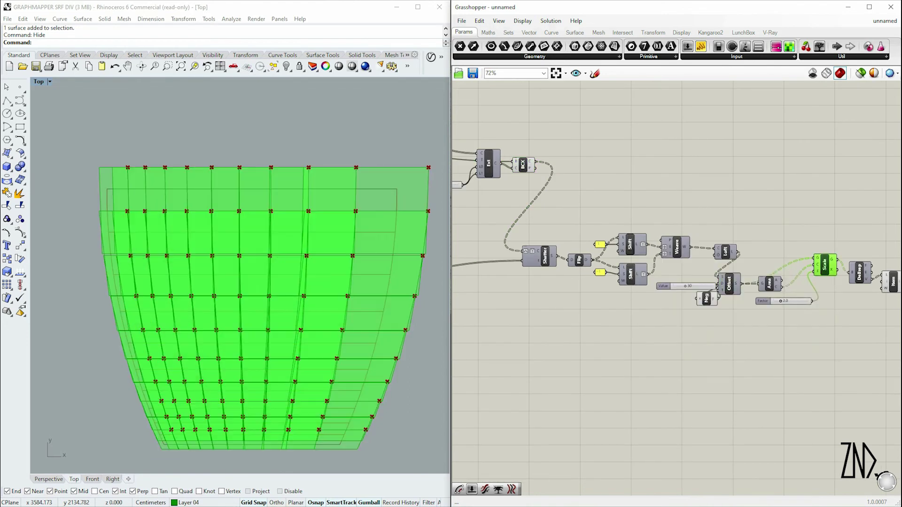
pyautogui.click(548, 233)
pyautogui.middleClick(545, 235)
pyautogui.scroll(2, 658, 292)
pyautogui.scroll(1, 841, 282)
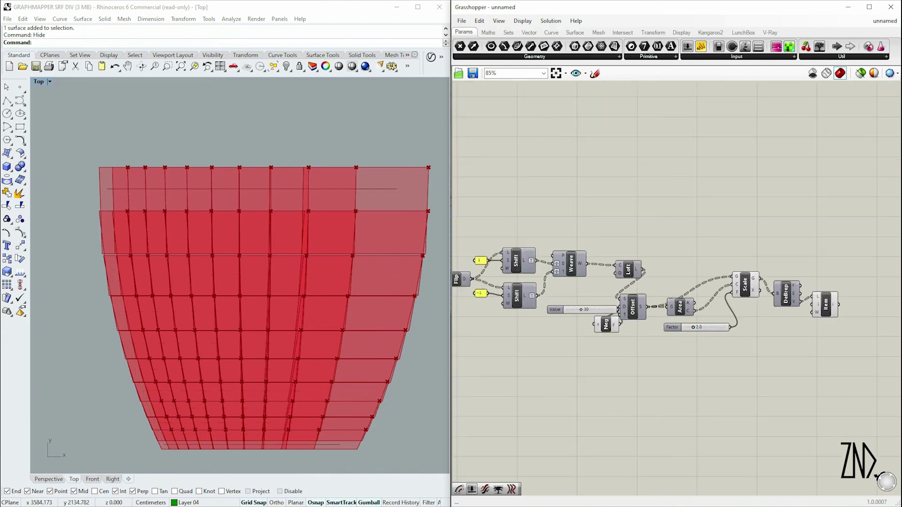
# Step: Examine the scaled surfaces and their picked corner points in the Perspective view
pyautogui.click(49, 479)
pyautogui.scroll(-3, 239, 277)
pyautogui.scroll(-1, 249, 282)
pyautogui.click(745, 284)
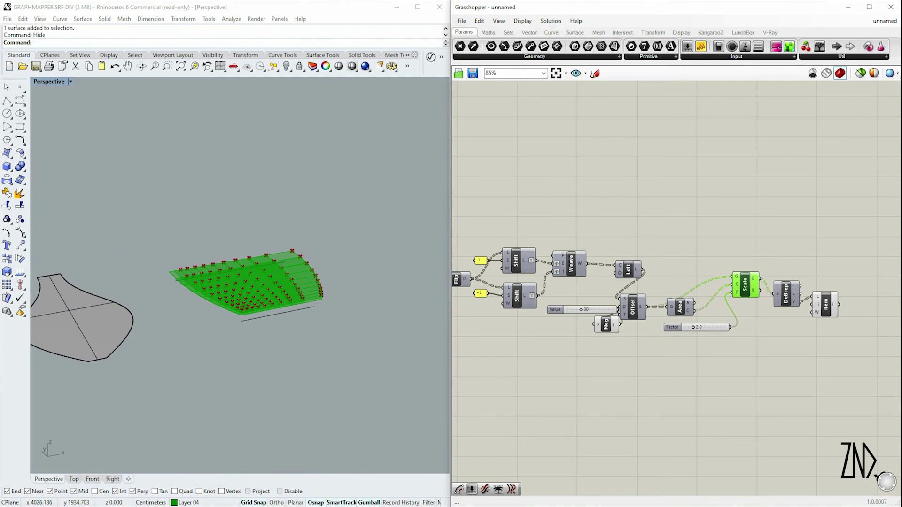
pyautogui.scroll(3, 240, 281)
pyautogui.moveTo(705, 211); pyautogui.dragTo(611, 202, button='right')
pyautogui.scroll(1, 658, 282)
pyautogui.click(705, 399)
# Step: Add an Extrude Point component after List Item and feed the picked vertices to its point input
pyautogui.doubleClick(799, 314)
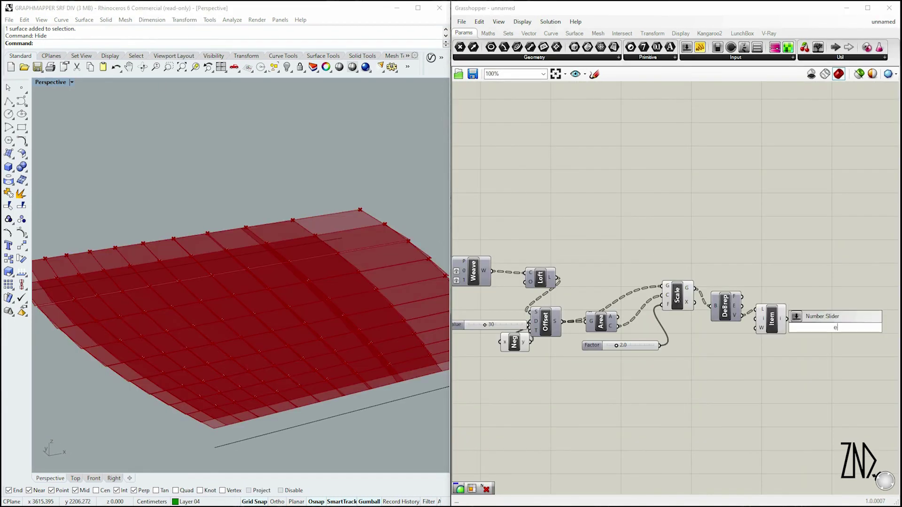
pyautogui.write('extru')
pyautogui.press('Up')
pyautogui.press('Up')
pyautogui.press('Up')
pyautogui.press('Down')
pyautogui.press('Return')
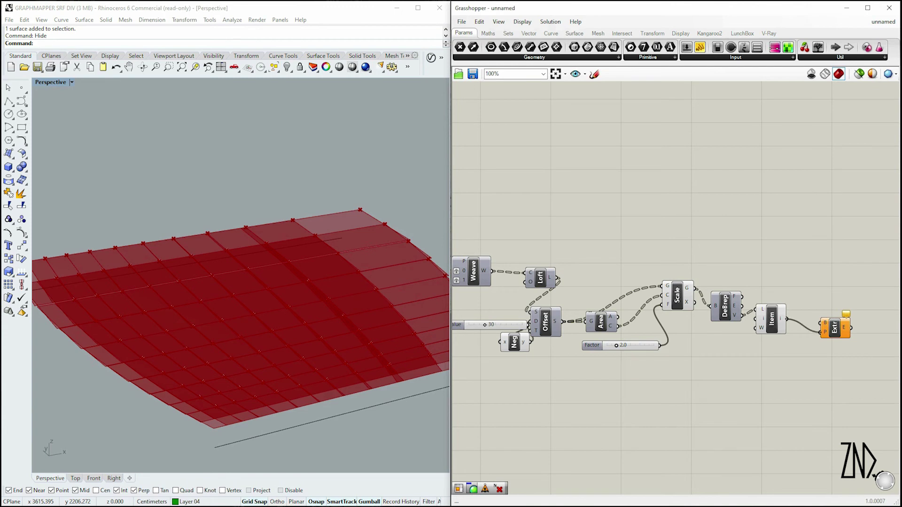
# Step: Add a second Deconstruct Brep component above the offset branch and connect the Loft surfaces to it
pyautogui.scroll(-1, 835, 327)
pyautogui.moveTo(624, 251); pyautogui.dragTo(745, 233, button='right')
pyautogui.doubleClick(746, 233)
pyautogui.write('decon')
pyautogui.press('Up')
pyautogui.press('Return')
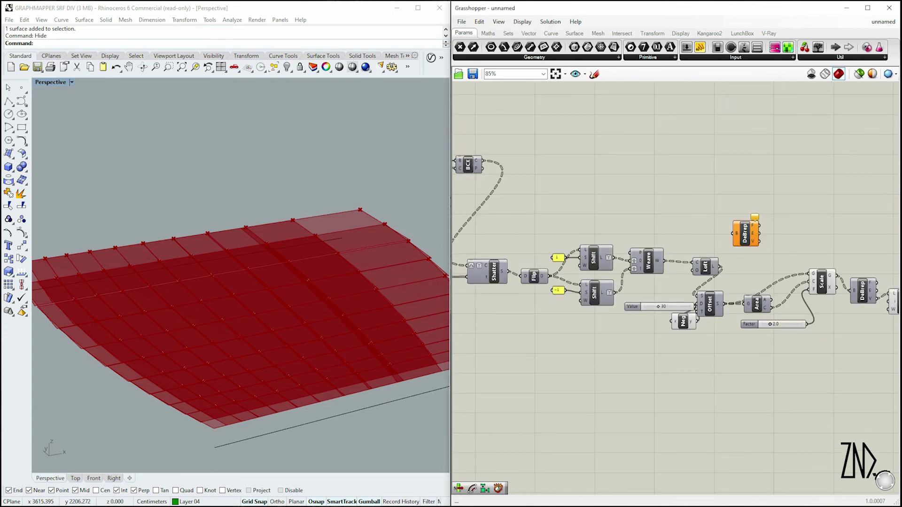
pyautogui.moveTo(727, 257); pyautogui.dragTo(721, 268)
# Step: Add a second List Item fed by the edges of the lofted panels, and hide that Deconstruct Brep's preview
pyautogui.moveTo(720, 267); pyautogui.dragTo(593, 281, button='right')
pyautogui.doubleClick(782, 242)
pyautogui.write('item')
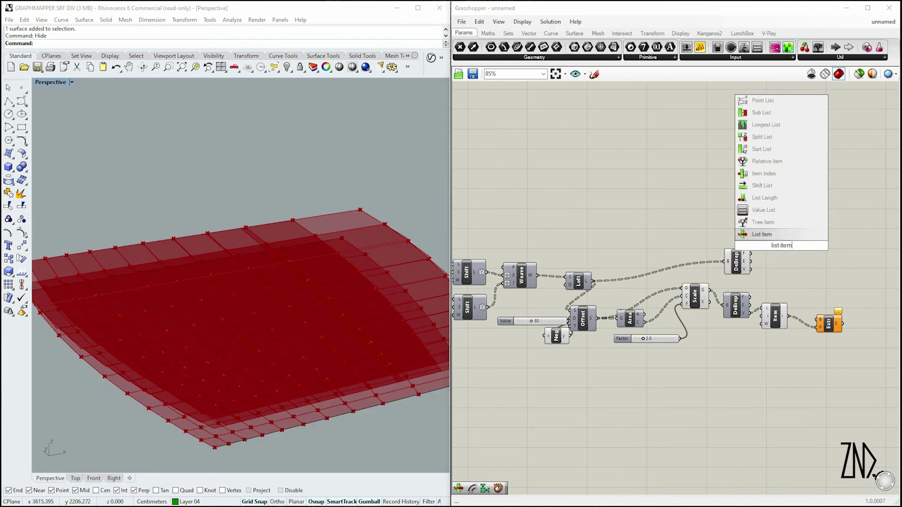
pyautogui.press('Return')
pyautogui.scroll(4, 784, 245)
pyautogui.click(780, 245)
pyautogui.click(676, 281)
pyautogui.middleClick(685, 264)
pyautogui.click(718, 238)
pyautogui.click(779, 245)
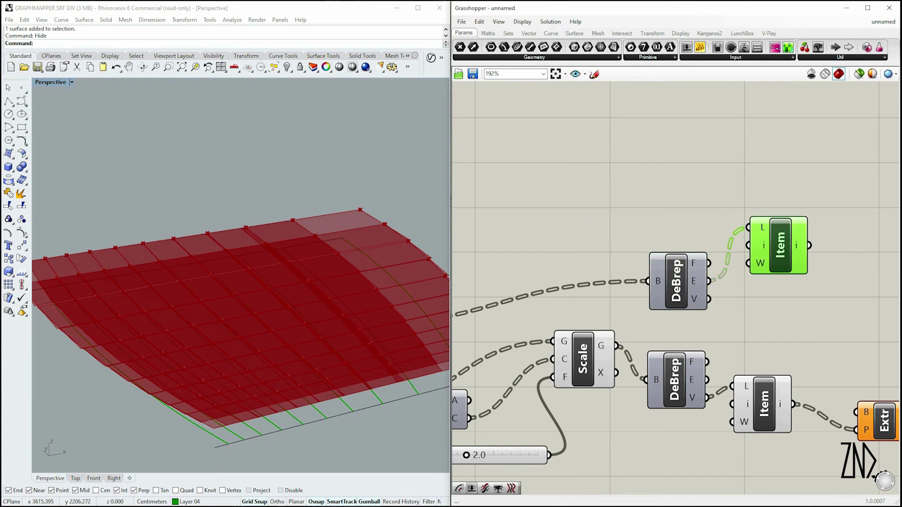
# Step: Connect the picked loft edges to Extrude Point's base input to form triangular faces
pyautogui.moveTo(780, 245); pyautogui.dragTo(672, 219, button='right')
pyautogui.moveTo(701, 219); pyautogui.dragTo(748, 386)
pyautogui.click(778, 395)
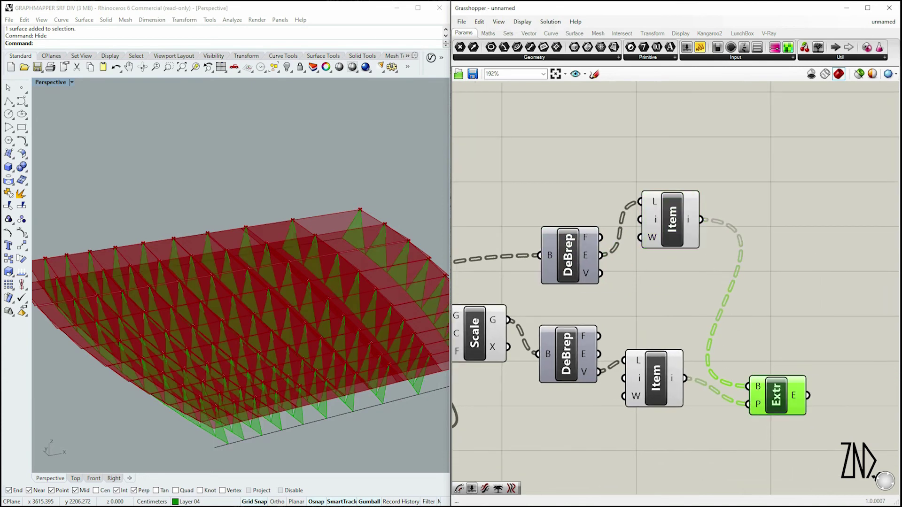
# Step: Hide Scale's preview and switch the viewport to Top to show only the extruded triangles
pyautogui.scroll(-4, 704, 366)
pyautogui.click(618, 355)
pyautogui.middleClick(611, 358)
pyautogui.click(644, 331)
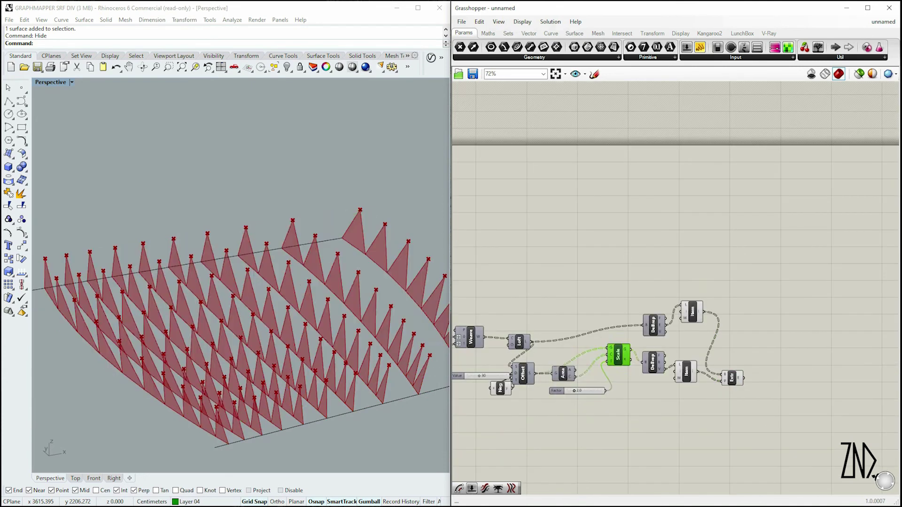
pyautogui.click(658, 432)
pyautogui.hotkey('ctrl', 'F1')
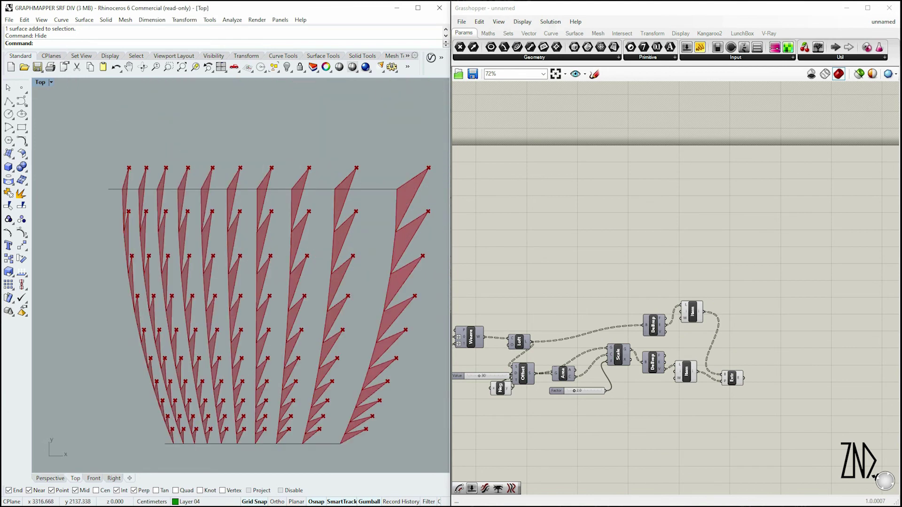
pyautogui.scroll(3, 569, 395)
pyautogui.moveTo(579, 387); pyautogui.dragTo(579, 387)
pyautogui.scroll(-4, 647, 394)
pyautogui.scroll(-5, 616, 386)
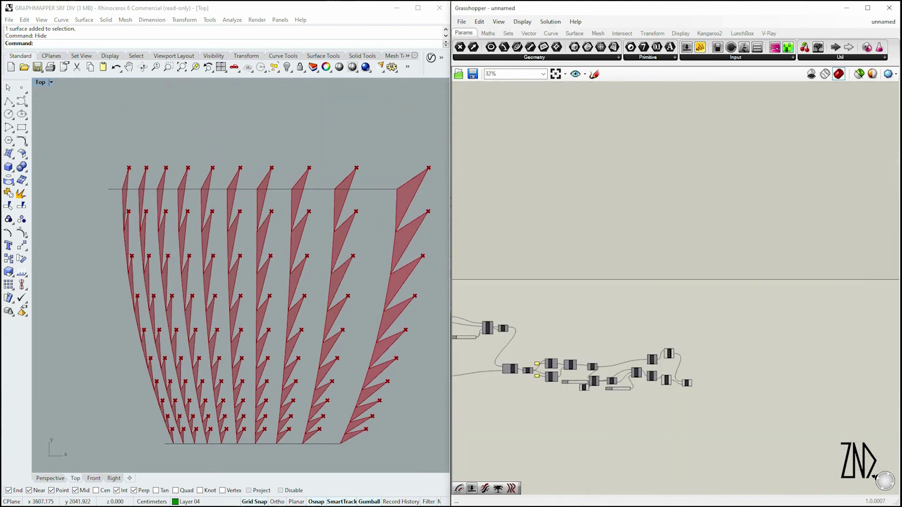
# Step: Turn Scale's preview back on to see the scaled panels together with the extruded triangles
pyautogui.scroll(4, 625, 393)
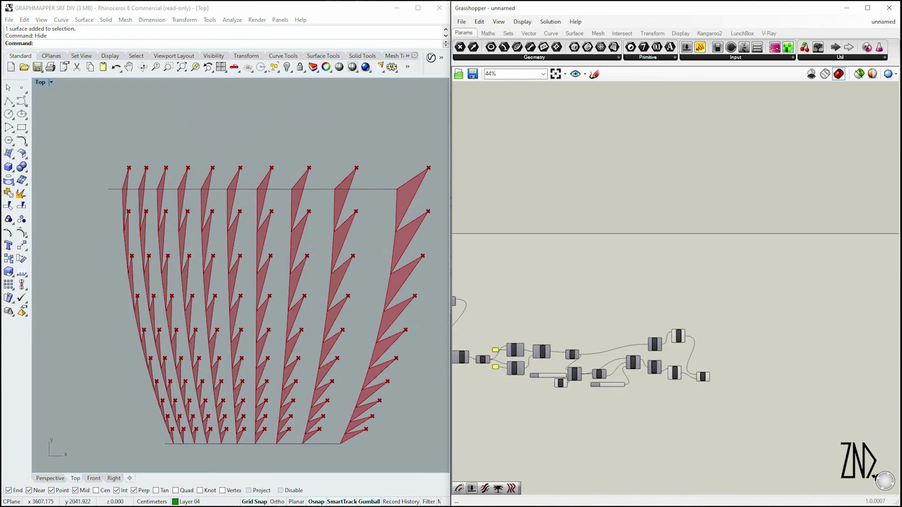
pyautogui.scroll(4, 624, 366)
pyautogui.middleClick(578, 323)
pyautogui.click(578, 307)
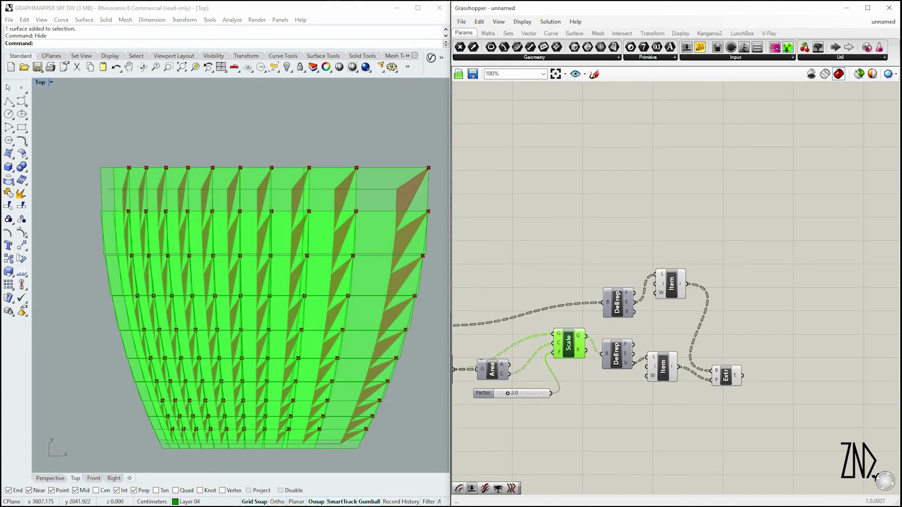
pyautogui.scroll(-2, 588, 318)
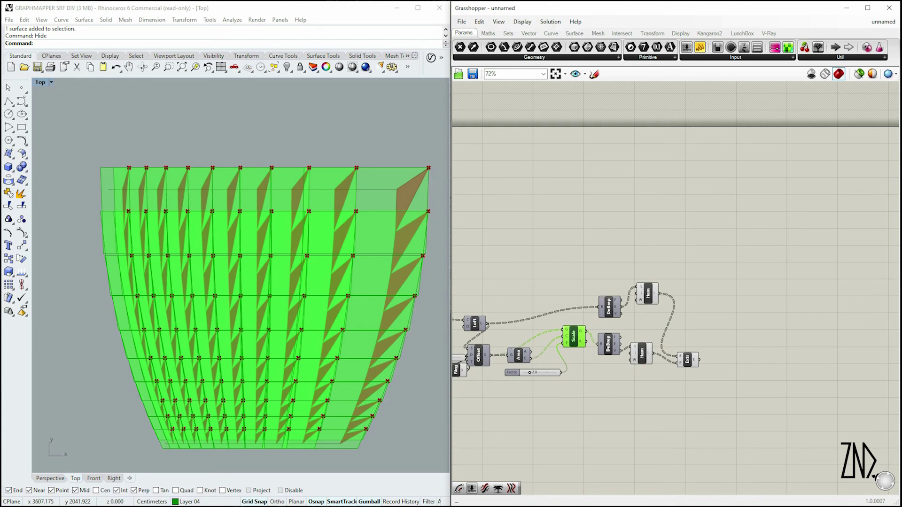
pyautogui.click(687, 359)
pyautogui.click(623, 310)
pyautogui.scroll(3, 623, 310)
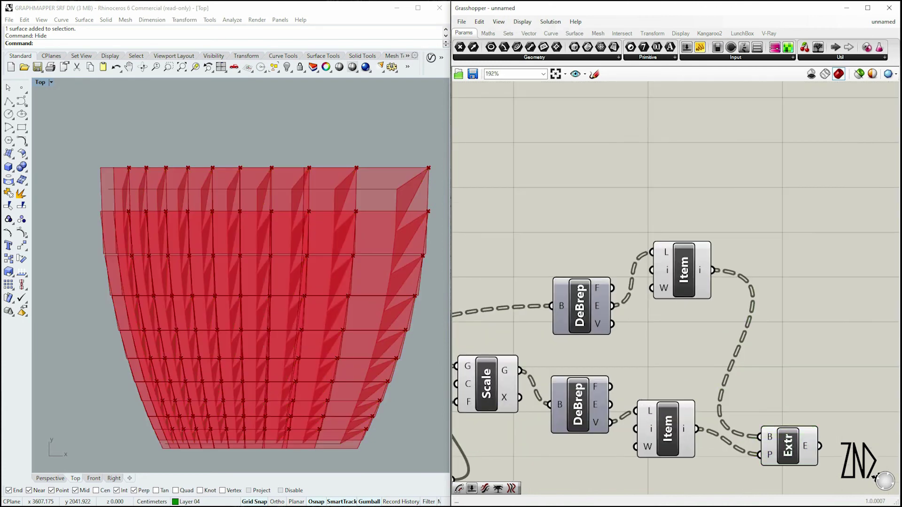
# Step: Add a +1 output to the upper edge List Item and connect it to Extrude Point's base in place of the first output
pyautogui.scroll(5, 653, 296)
pyautogui.click(615, 360)
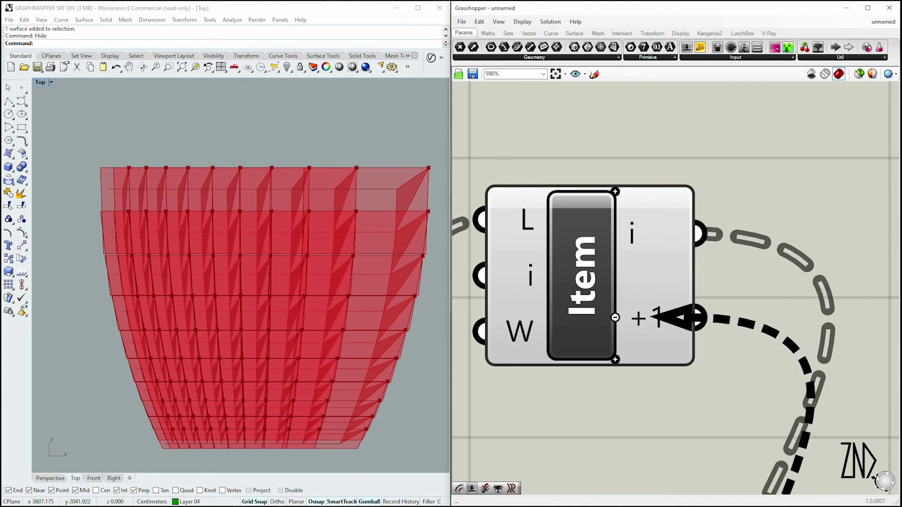
pyautogui.scroll(-3, 714, 240)
pyautogui.moveTo(761, 486); pyautogui.dragTo(700, 274)
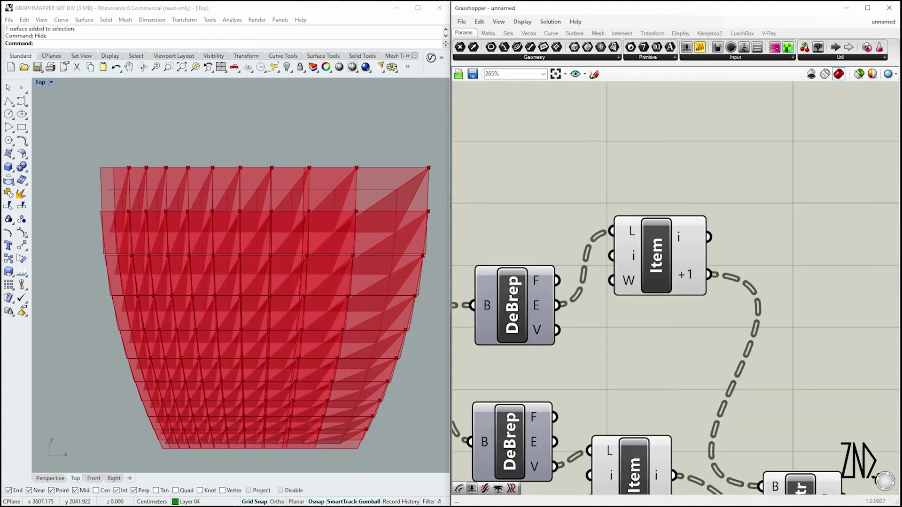
# Step: Duplicate Extrude Point and feed the copy's base from a new +2 output on the edge List Item
pyautogui.scroll(-3, 660, 220)
pyautogui.click(729, 337)
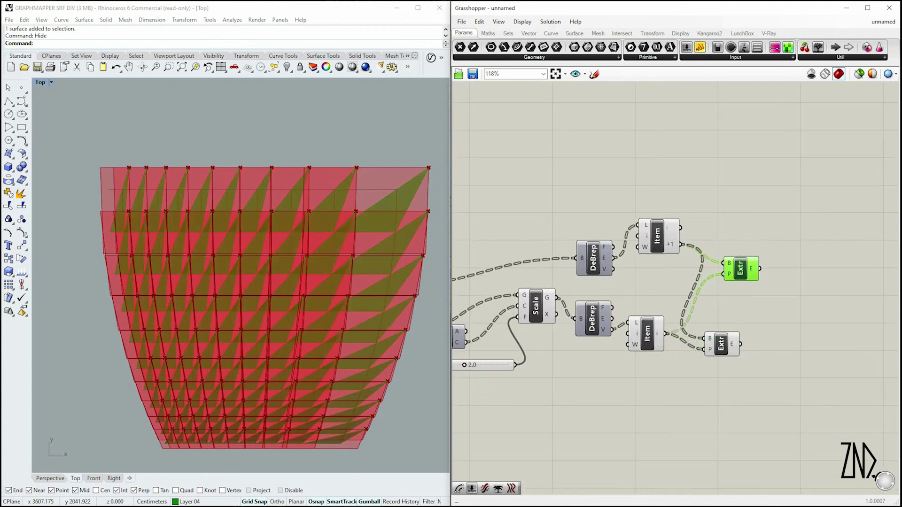
pyautogui.scroll(5, 683, 251)
pyautogui.click(603, 261)
pyautogui.click(604, 256)
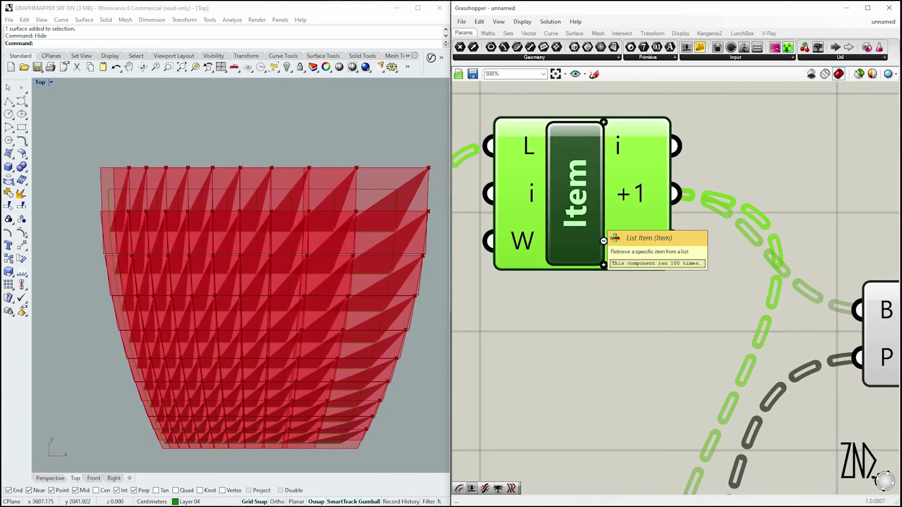
pyautogui.scroll(-4, 616, 225)
pyautogui.moveTo(653, 242); pyautogui.dragTo(644, 233)
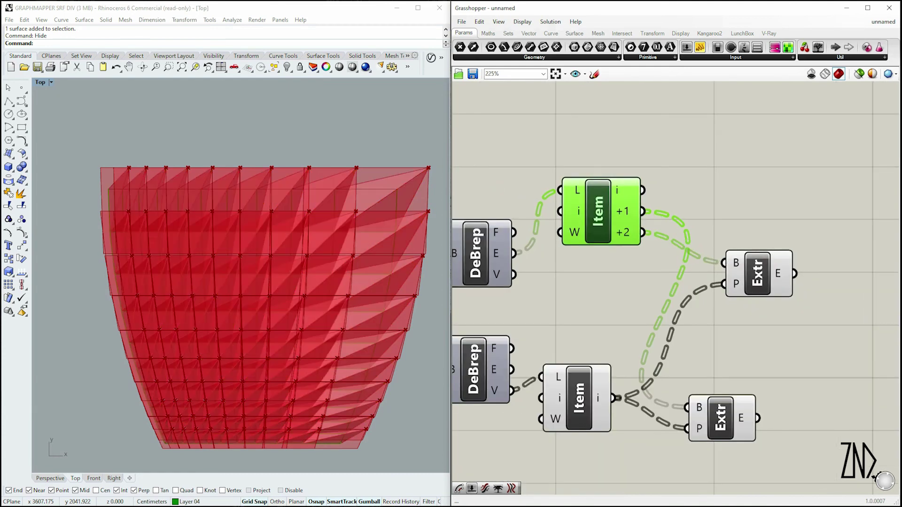
# Step: Hide Scale's preview and switch the viewport to Perspective to inspect the extruded faces
pyautogui.scroll(-2, 693, 316)
pyautogui.click(467, 336)
pyautogui.middleClick(473, 342)
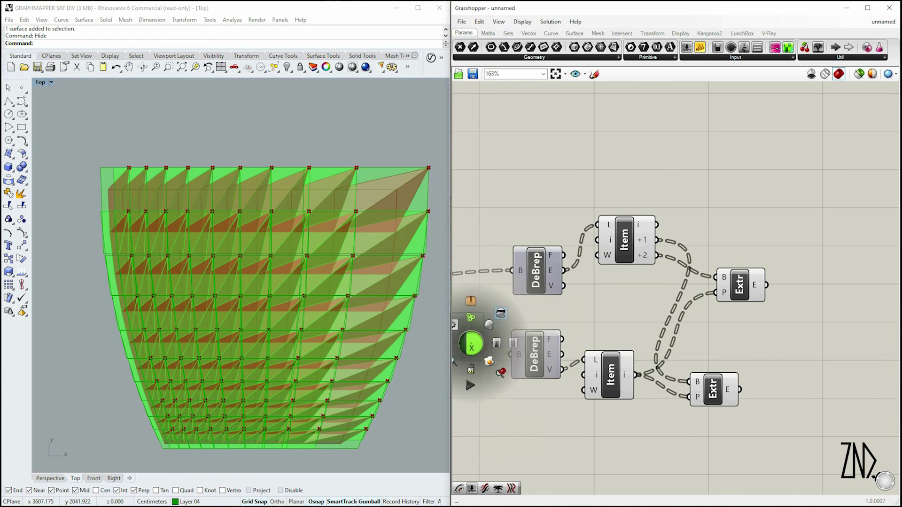
pyautogui.click(466, 329)
pyautogui.scroll(-2, 326, 211)
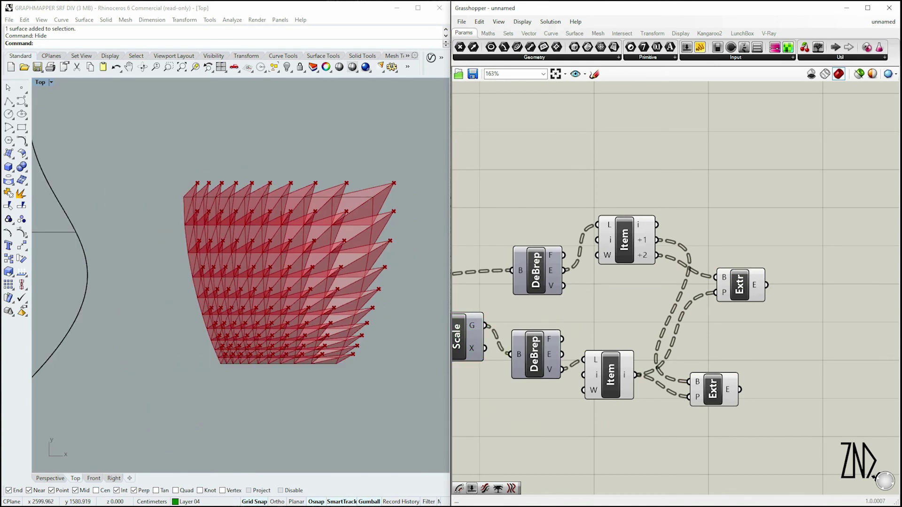
pyautogui.hotkey('ctrl', 'F4')
pyautogui.scroll(3, 240, 275)
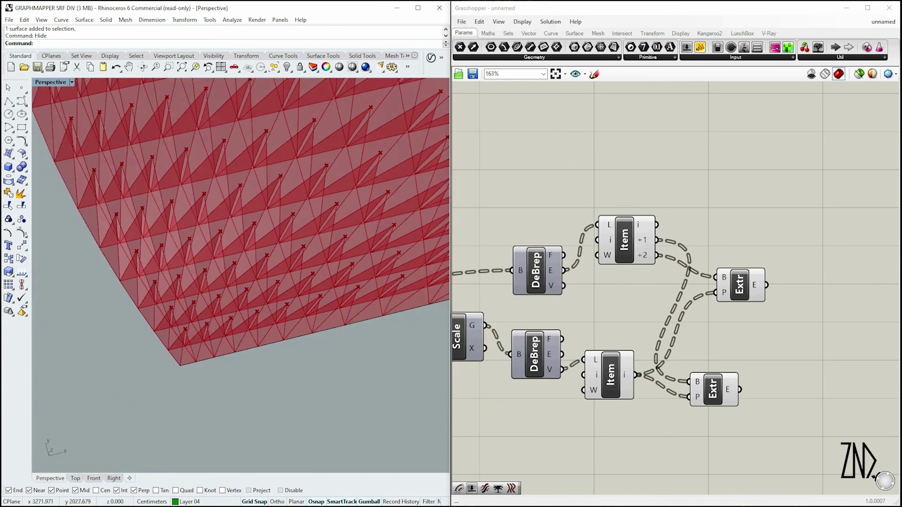
pyautogui.scroll(2, 240, 275)
# Step: Add a Custom Preview component and connect both Extrude Point outputs to its geometry input
pyautogui.doubleClick(766, 230)
pyautogui.write('preview')
pyautogui.press('Return')
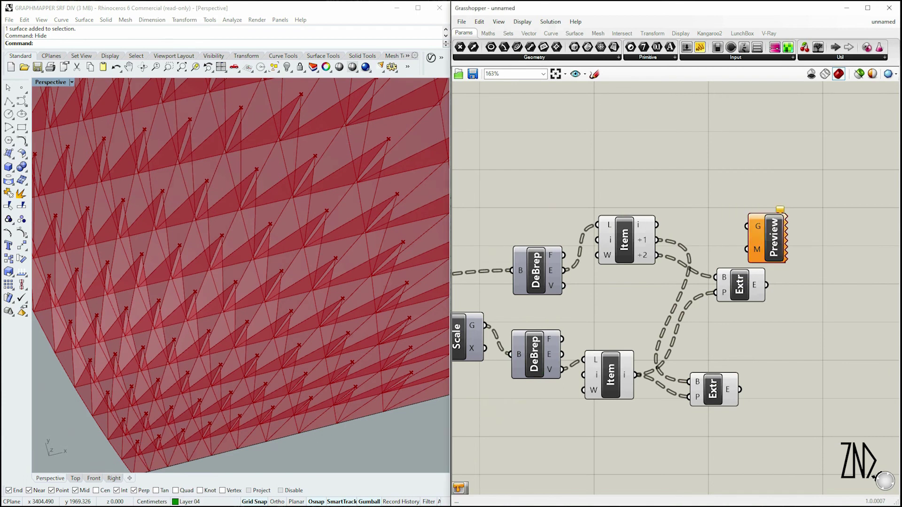
pyautogui.moveTo(773, 237); pyautogui.dragTo(833, 295)
pyautogui.moveTo(766, 285); pyautogui.dragTo(807, 285)
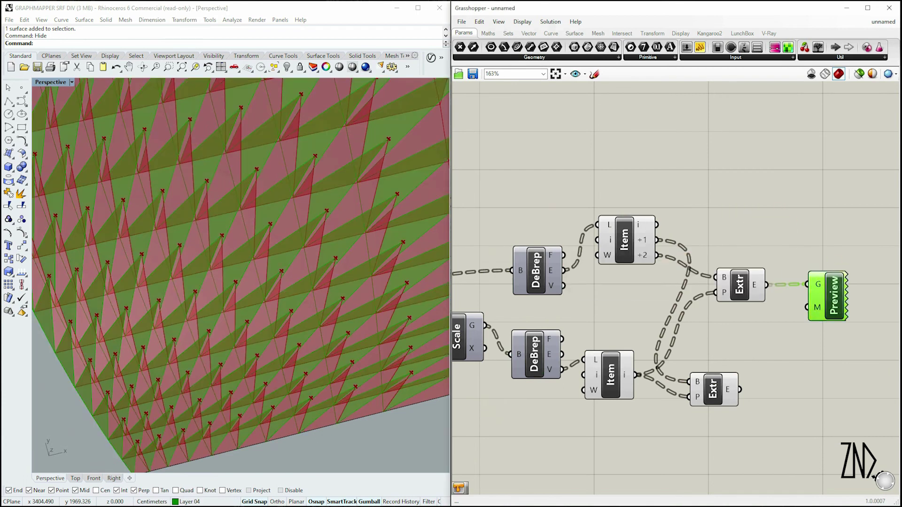
pyautogui.moveTo(747, 394); pyautogui.dragTo(740, 389)
pyautogui.moveTo(829, 296); pyautogui.dragTo(865, 322)
# Step: Add a Colour Swatch beside the Custom Preview component
pyautogui.doubleClick(798, 350)
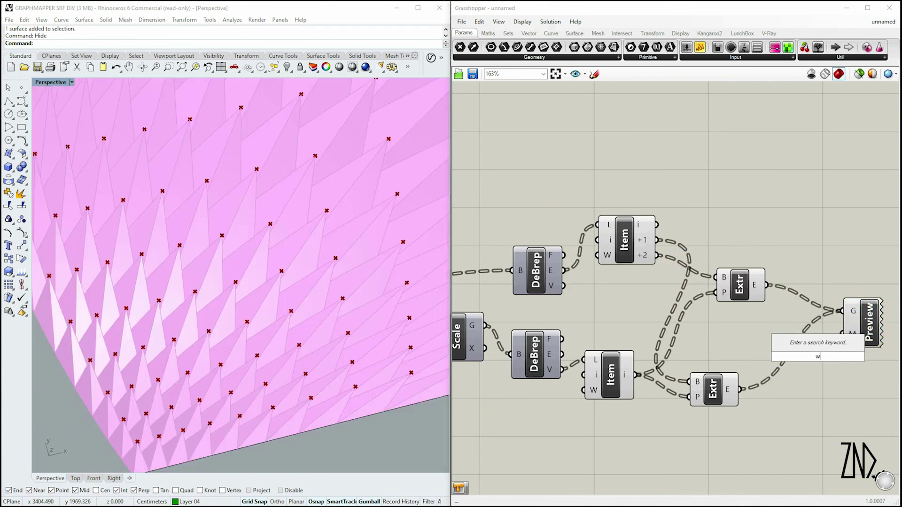
pyautogui.write('white')
pyautogui.press('BackSpace')
pyautogui.press('BackSpace')
pyautogui.press('BackSpace')
pyautogui.press('BackSpace')
pyautogui.press('BackSpace')
pyautogui.write('swar')
pyautogui.press('BackSpace')
pyautogui.write('tch')
pyautogui.press('Return')
# Step: Connect the swatch to the Custom Preview's material input and set it to a pale pink with hue 0° and saturation 10
pyautogui.moveTo(848, 343); pyautogui.dragTo(843, 334)
pyautogui.click(836, 356)
pyautogui.moveTo(860, 383); pyautogui.dragTo(855, 391)
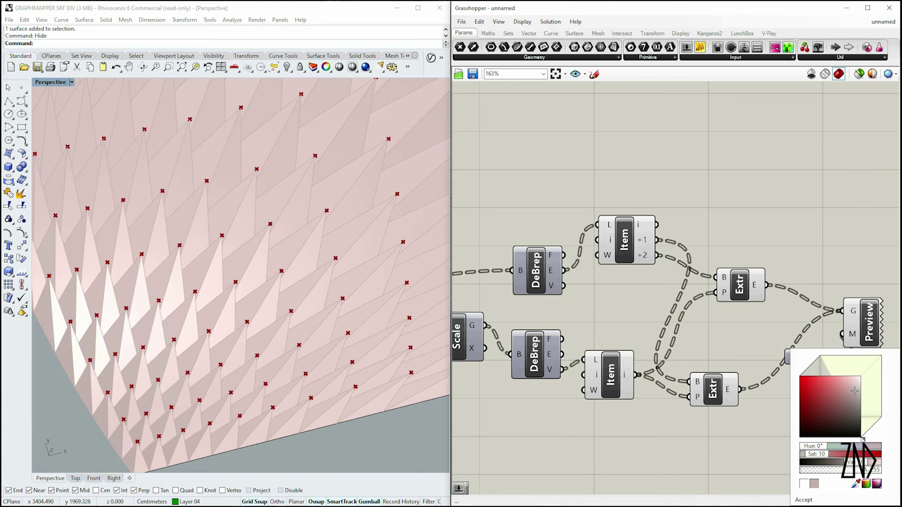
pyautogui.click(885, 480)
# Step: Switch the viewport to Top and set the Scale factor to 1.5
pyautogui.hotkey('ctrl', 'F1')
pyautogui.scroll(3, 240, 275)
pyautogui.scroll(-1, 241, 275)
pyautogui.scroll(-4, 704, 311)
pyautogui.scroll(5, 545, 350)
pyautogui.moveTo(555, 376); pyautogui.dragTo(551, 376)
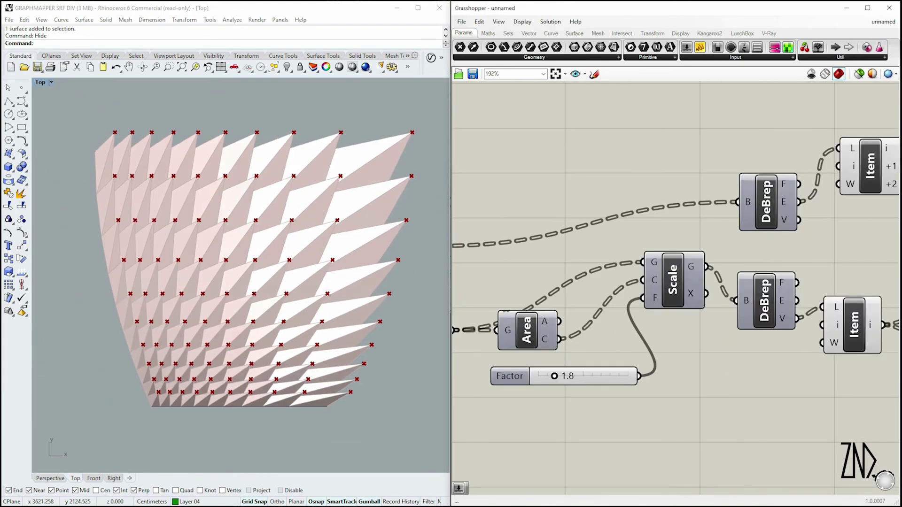
# Step: Adjust the curve handles of the graph mappers to try different panel spacings across the surface
pyautogui.scroll(-5, 521, 367)
pyautogui.scroll(5, 521, 367)
pyautogui.moveTo(654, 348); pyautogui.dragTo(626, 349)
pyautogui.moveTo(661, 263); pyautogui.dragTo(621, 234)
pyautogui.moveTo(682, 216); pyautogui.dragTo(669, 202)
pyautogui.moveTo(621, 231); pyautogui.dragTo(651, 268)
pyautogui.moveTo(668, 203); pyautogui.dragTo(690, 230)
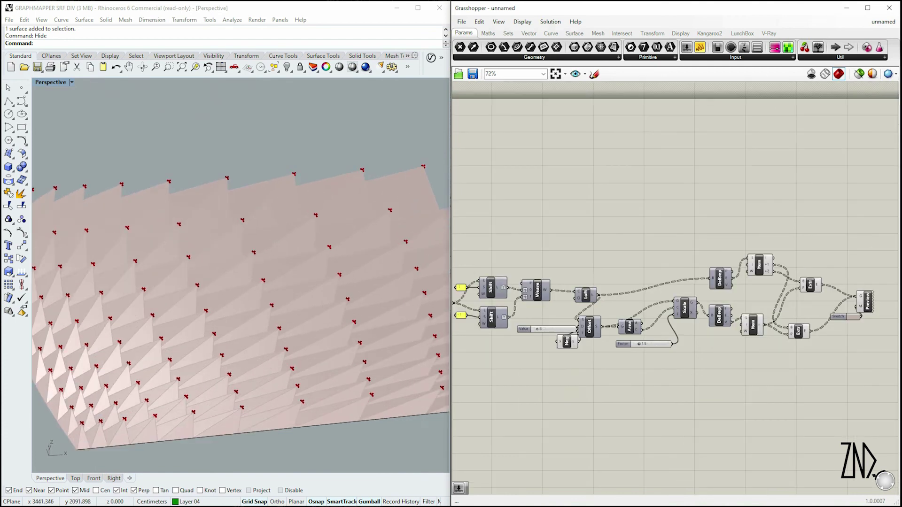
# Step: Hide the preview of the lower List Item's points and orbit to view the clean spiked surface
pyautogui.scroll(2, 798, 282)
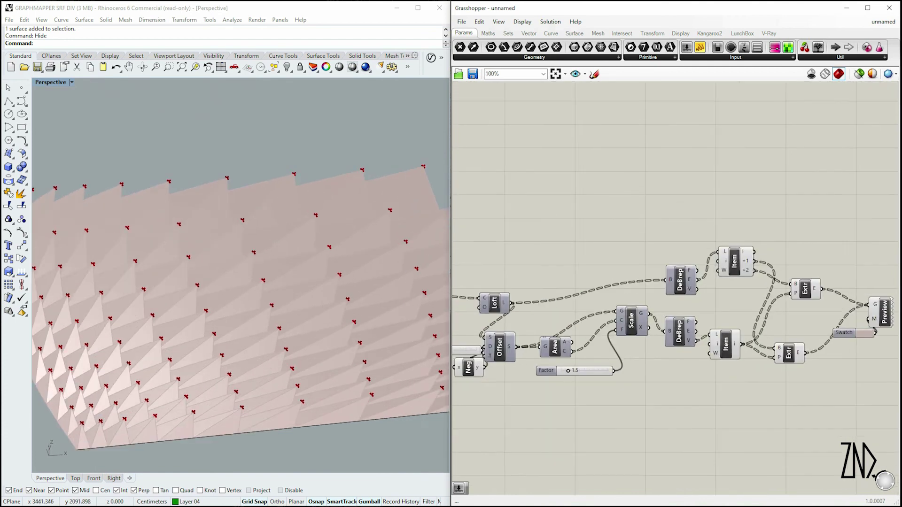
pyautogui.click(759, 296)
pyautogui.click(679, 352)
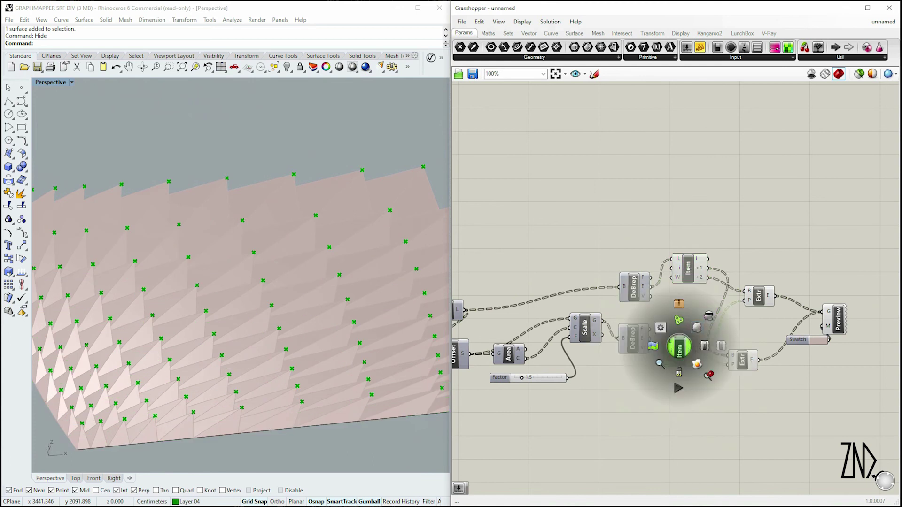
pyautogui.moveTo(234, 282); pyautogui.dragTo(291, 244, button='right')
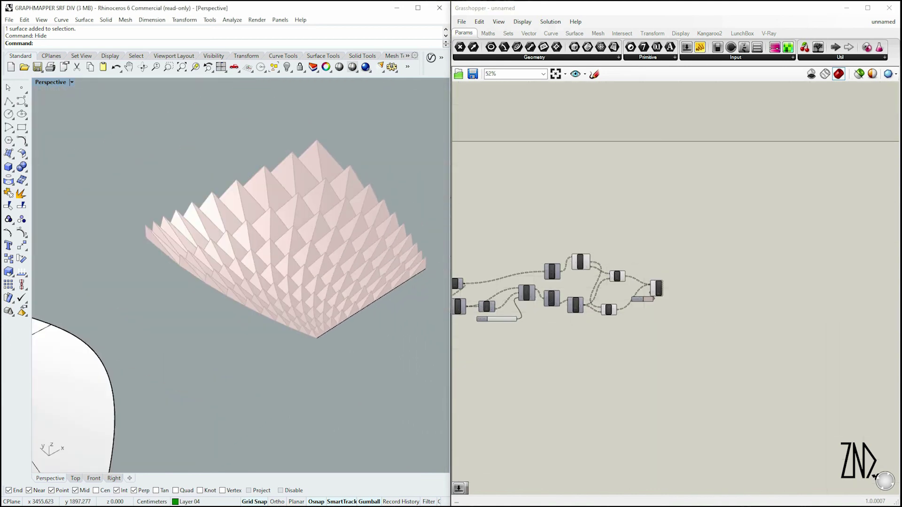
pyautogui.scroll(5, 675, 289)
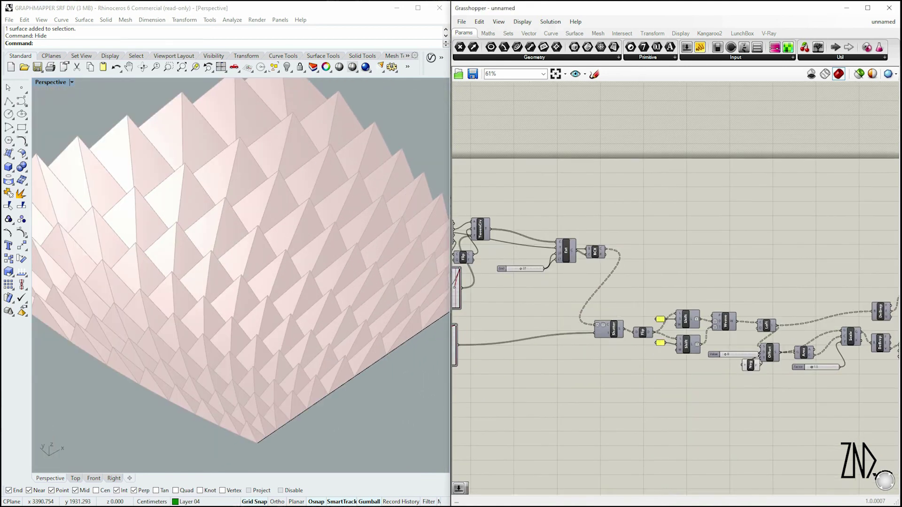
# Step: Reshape the lower graph mapper's curve by moving its lower handle, and check the panels in the Top view
pyautogui.moveTo(603, 381); pyautogui.dragTo(593, 377)
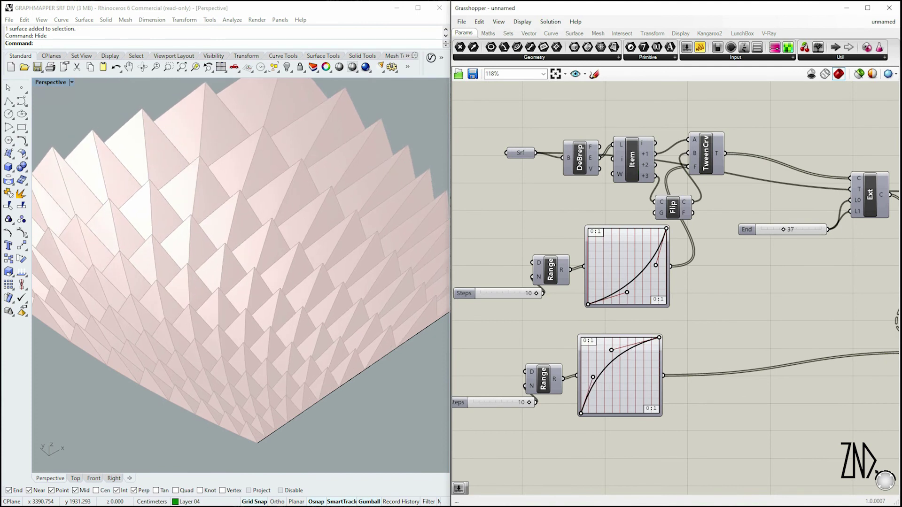
pyautogui.hotkey('ctrl', 'Tab')
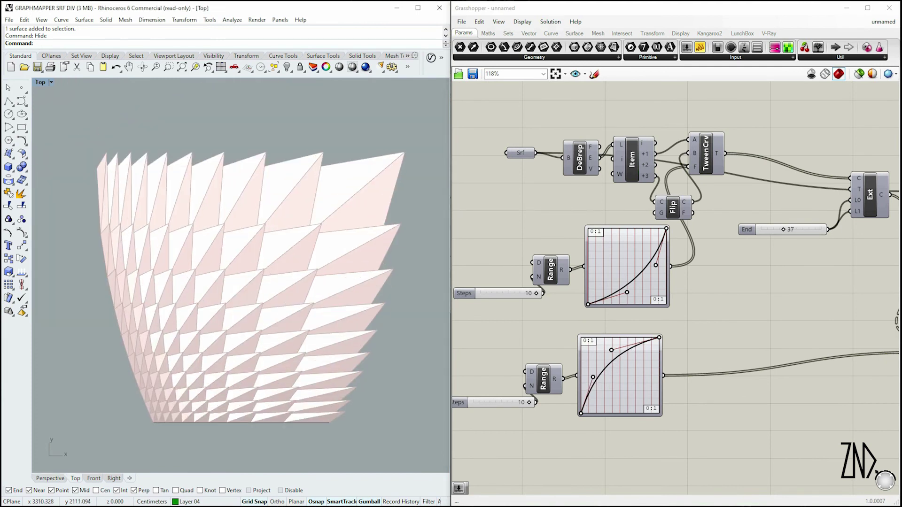
pyautogui.scroll(-3, 675, 289)
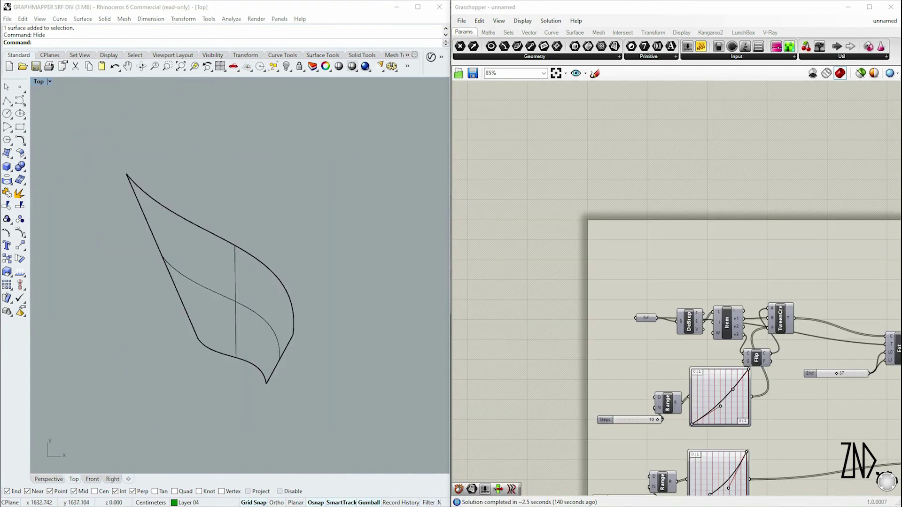
# Step: Switch to the Perspective view of the new curved surface and add another Surface parameter above the existing one
pyautogui.hotkey('ctrl', 'Tab')
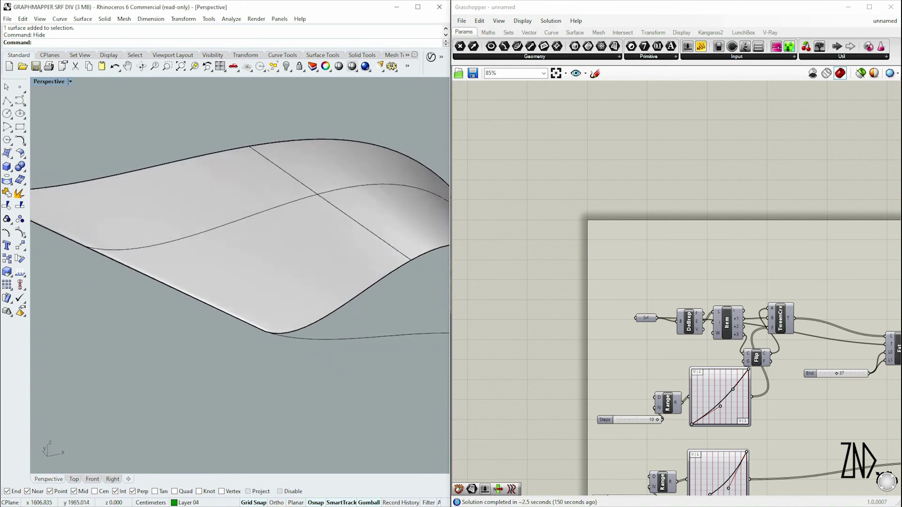
pyautogui.doubleClick(634, 281)
pyautogui.write('surface')
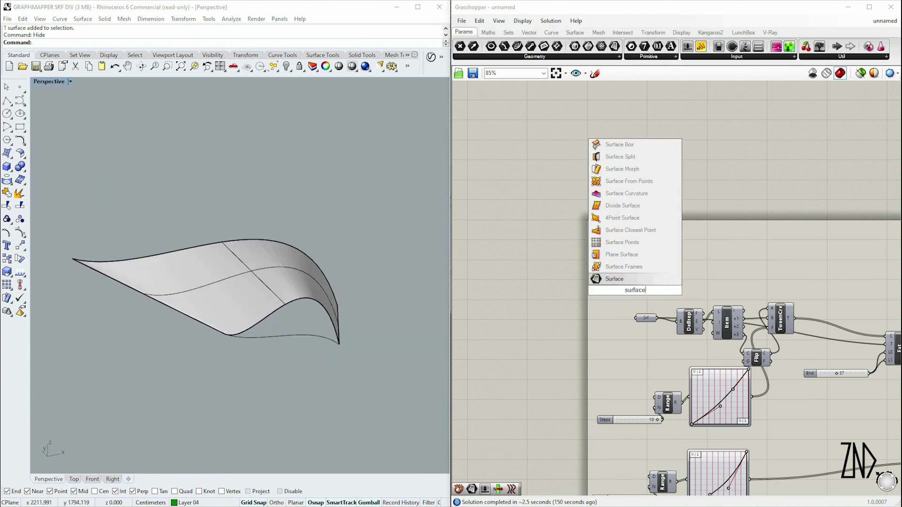
pyautogui.press('Return')
# Step: Reference the new curved surface in the added Surface parameter and hide the original surface in Rhino
pyautogui.scroll(1, 640, 324)
pyautogui.rightClick(630, 315)
pyautogui.click(655, 433)
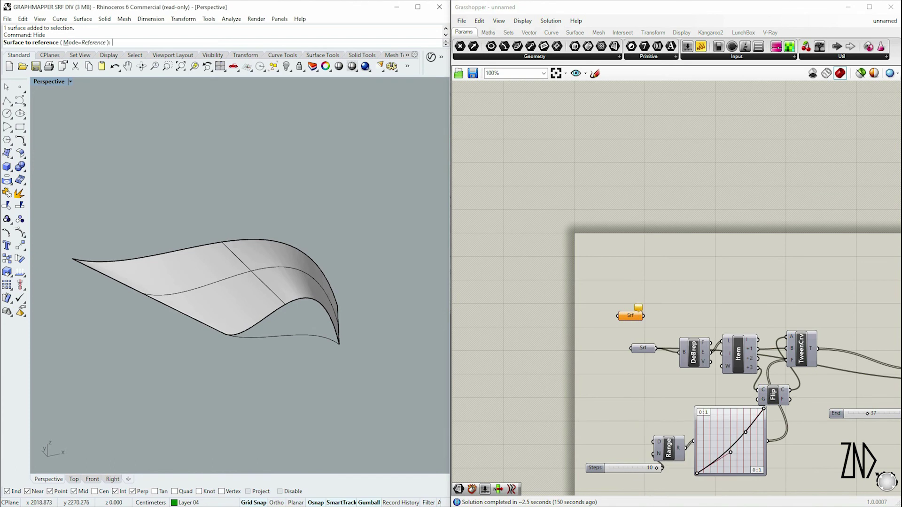
pyautogui.click(206, 286)
pyautogui.hotkey('ctrl', 'h')
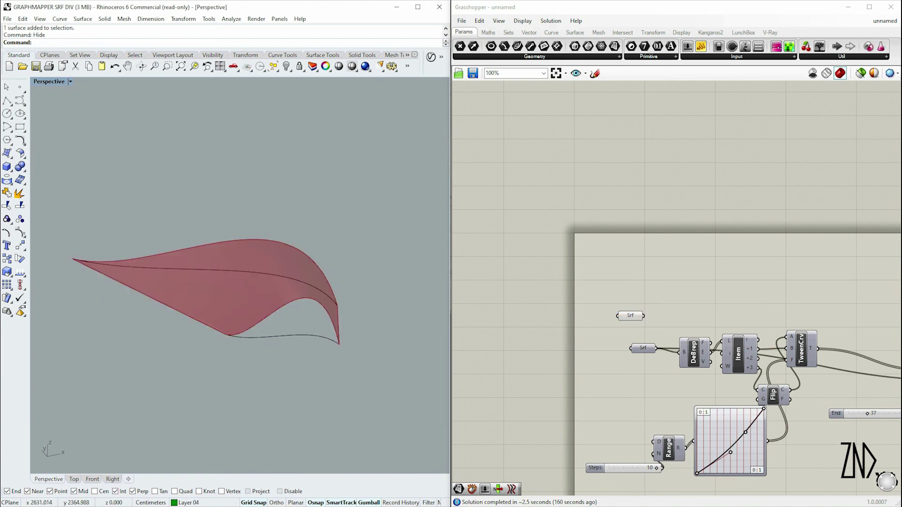
# Step: Feed the definition from the new Surface parameter instead of the old one and hide the new parameter's preview
pyautogui.click(631, 315)
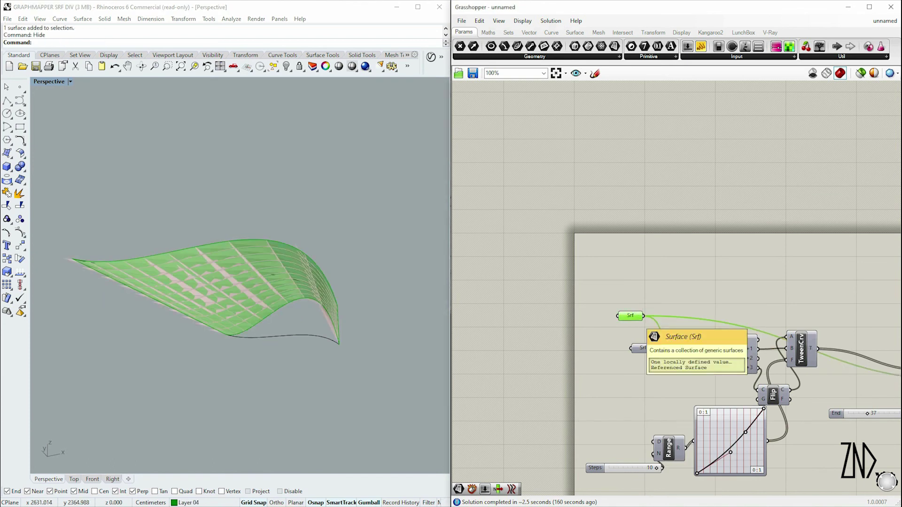
pyautogui.middleClick(632, 312)
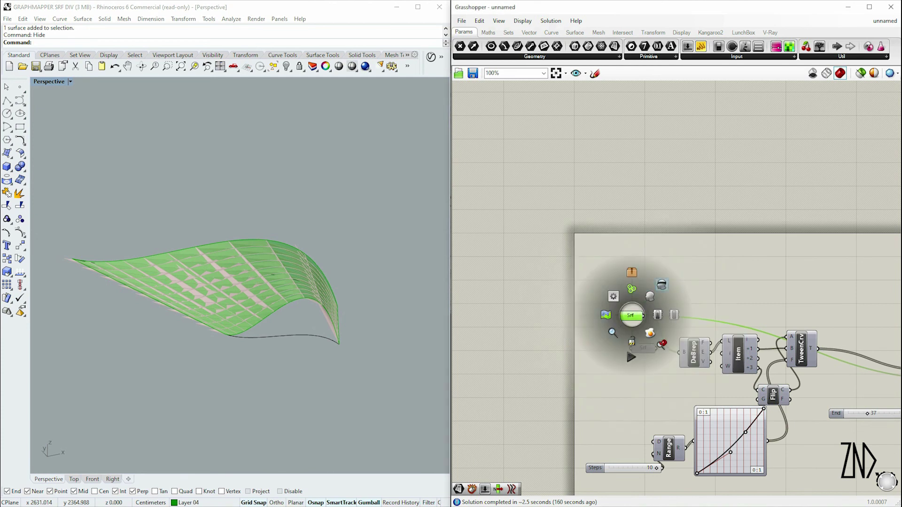
pyautogui.click(633, 294)
pyautogui.scroll(3, 280, 183)
pyautogui.scroll(1, 279, 183)
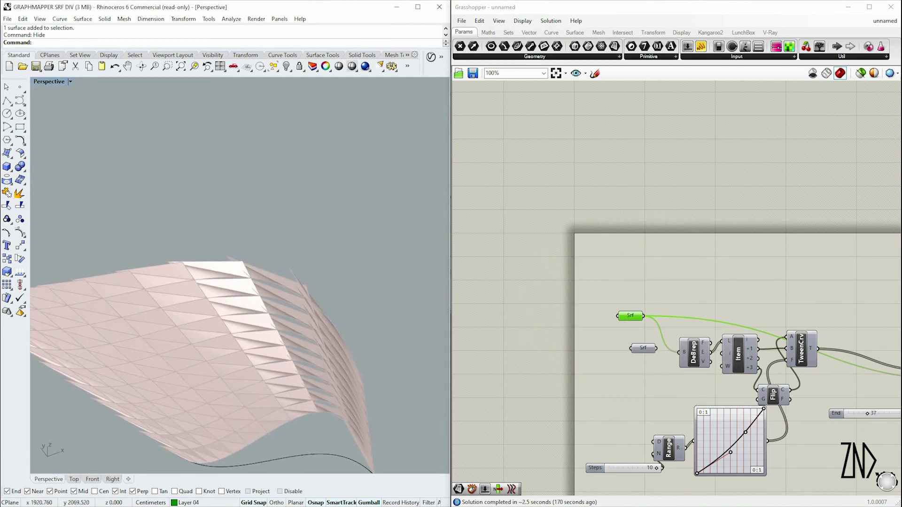
# Step: Show the hidden curved surface, flip its direction with Flip, and view the resulting spikes from the Top
pyautogui.press('Return')
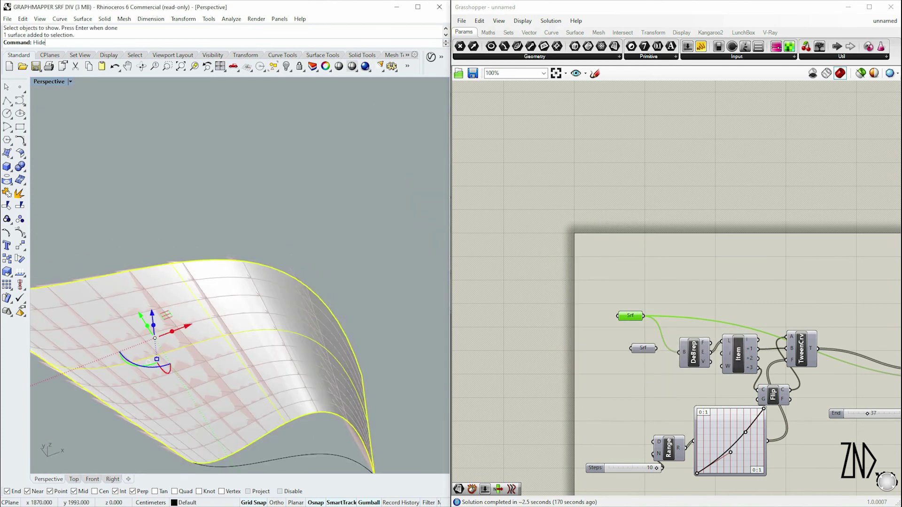
pyautogui.write('Fl')
pyautogui.press('Return')
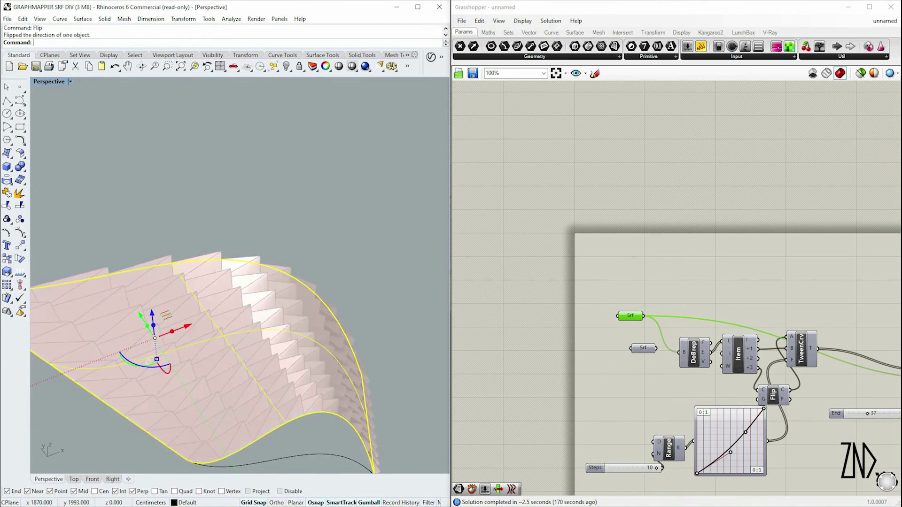
pyautogui.scroll(-2, 324, 310)
pyautogui.hotkey('ctrl', 'F1')
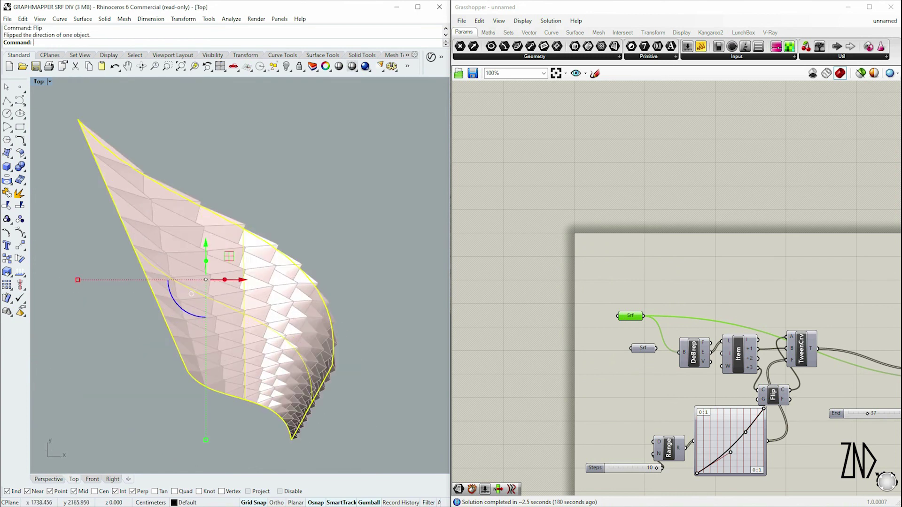
# Step: Move the curve Flip component above Tween Curve and swap the Item wires so the +1 edge passes through the flip
pyautogui.moveTo(775, 395); pyautogui.dragTo(771, 288)
pyautogui.scroll(3, 782, 318)
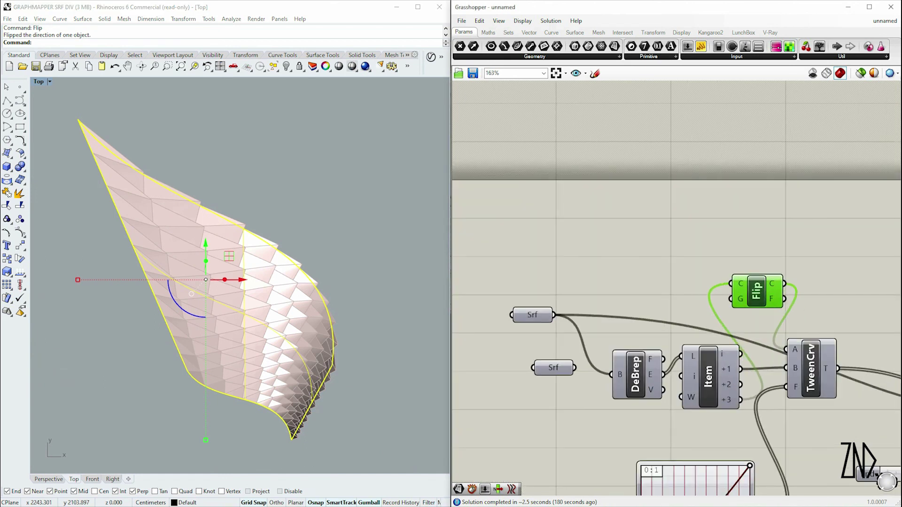
pyautogui.moveTo(740, 400); pyautogui.dragTo(786, 349)
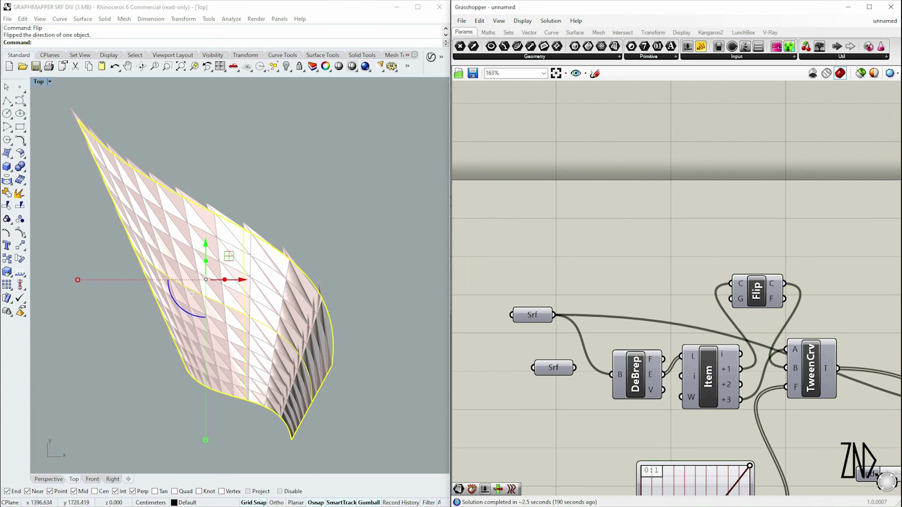
pyautogui.hotkey('ctrl', 'Tab')
pyautogui.press('BackSpace')
pyautogui.write('ip')
pyautogui.press('Return')
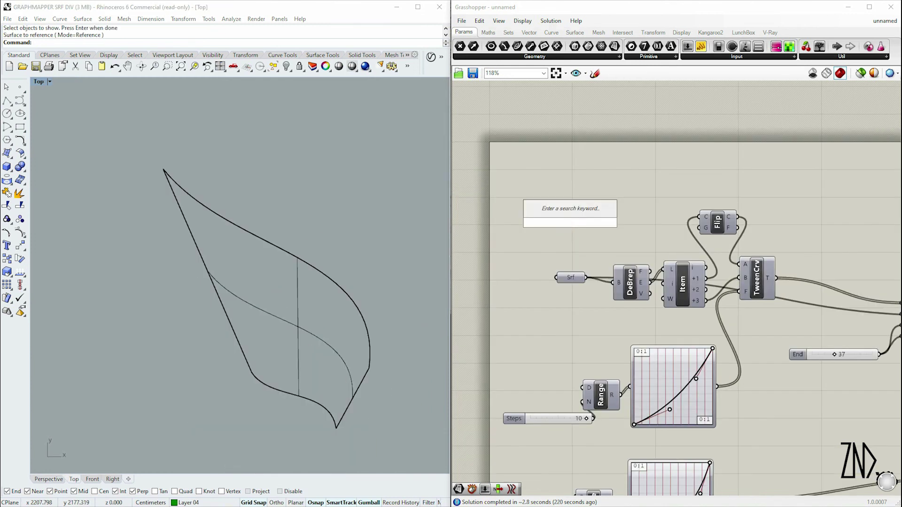
# Step: Add a Surface parameter above the existing one and reference the curved surface selected in the Perspective view
pyautogui.rightClick(570, 222)
pyautogui.click(563, 188)
pyautogui.click(48, 480)
pyautogui.click(141, 282)
pyautogui.scroll(-5, 225, 320)
pyautogui.rightClick(570, 223)
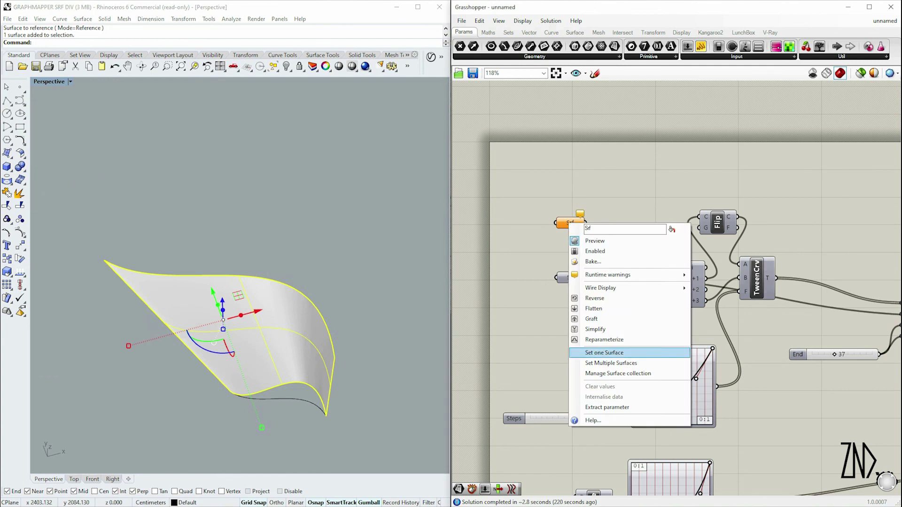
pyautogui.click(601, 353)
# Step: Transfer the old Surface parameter's outgoing wires to the new one, and hide the new parameter's preview and its referenced Rhino surface
pyautogui.moveTo(586, 277); pyautogui.dragTo(606, 221)
pyautogui.keyDown('ctrl'); pyautogui.keyDown('shift'); pyautogui.moveTo(586, 278); pyautogui.dragTo(583, 222); pyautogui.keyUp('shift'); pyautogui.keyUp('ctrl')
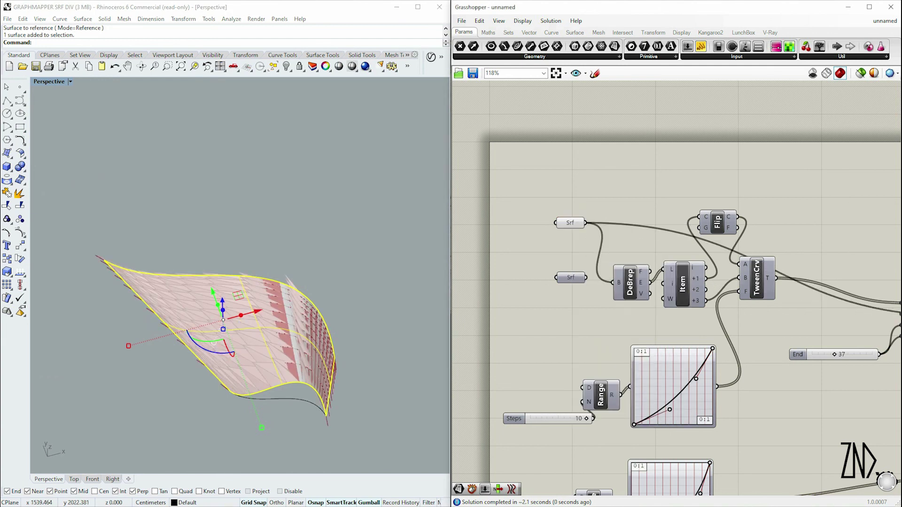
pyautogui.scroll(2, 570, 223)
pyautogui.middleClick(570, 223)
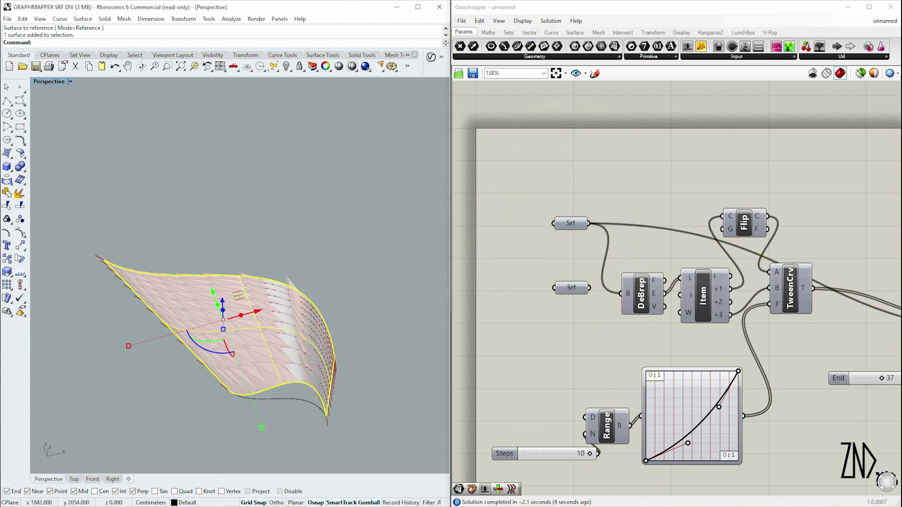
pyautogui.hotkey('ctrl', 'h')
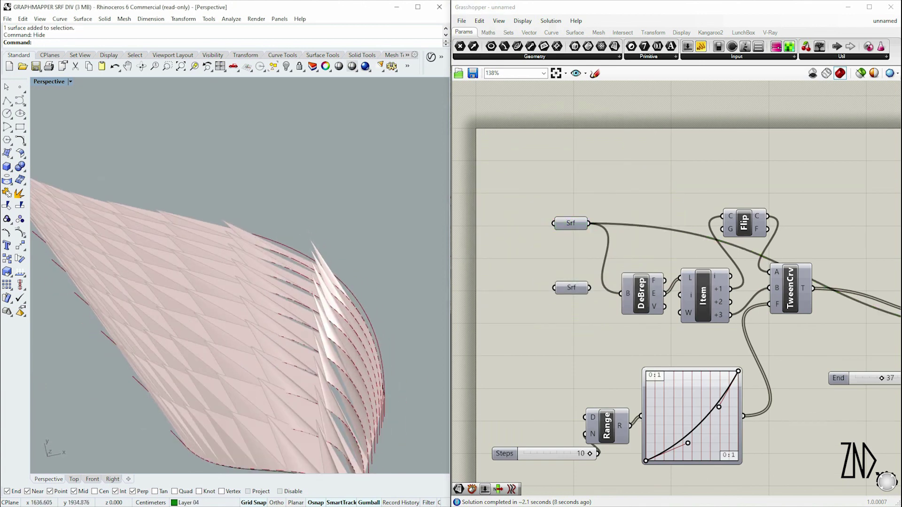
pyautogui.scroll(-2, 653, 306)
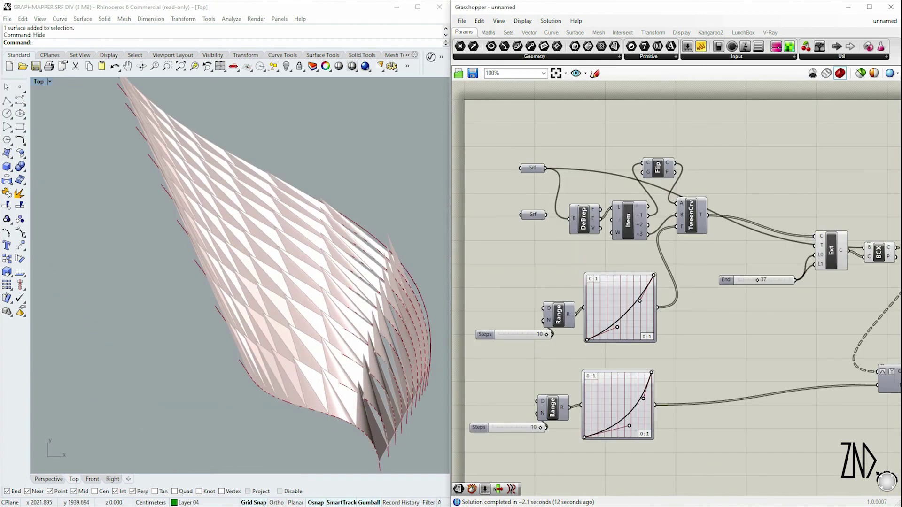
# Step: Reshape the Bezier curves of the lower and upper graph mappers into upward-bulging arcs to redistribute the panels
pyautogui.moveTo(629, 426); pyautogui.dragTo(627, 386)
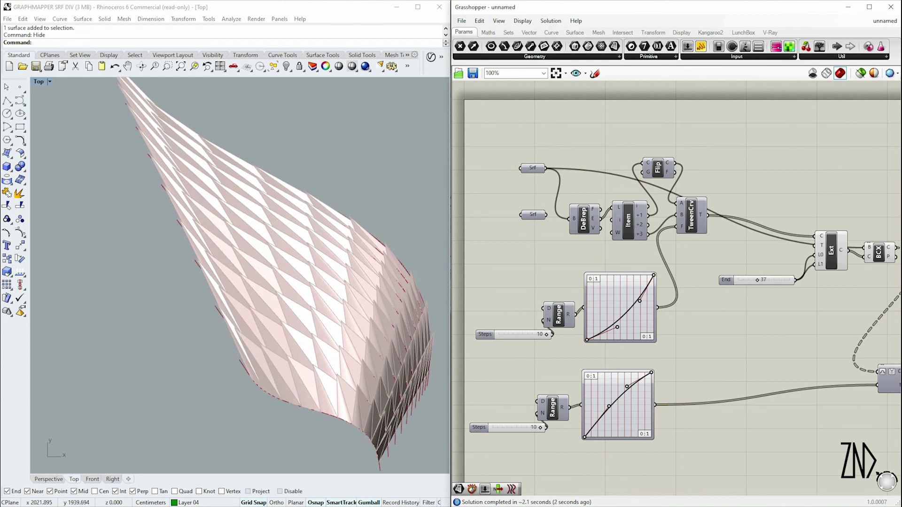
pyautogui.scroll(-1, 347, 357)
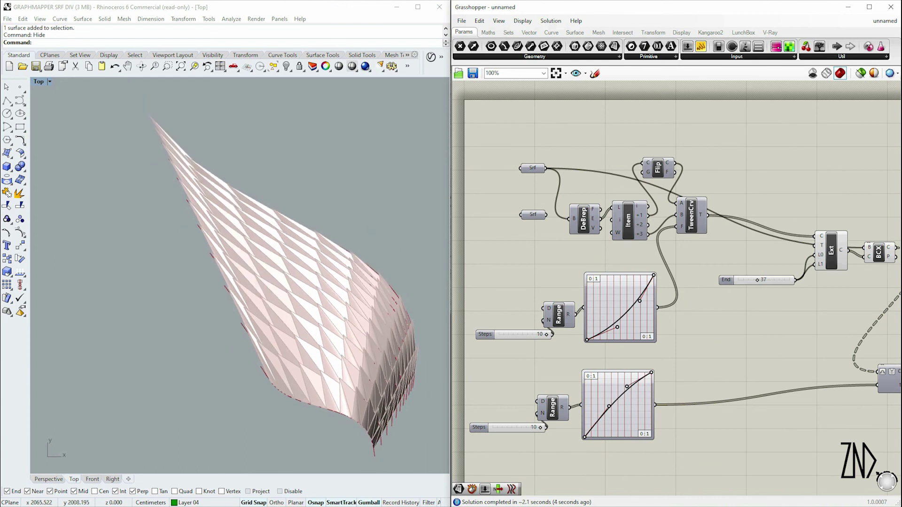
pyautogui.moveTo(616, 327); pyautogui.dragTo(620, 295)
pyautogui.click(681, 338)
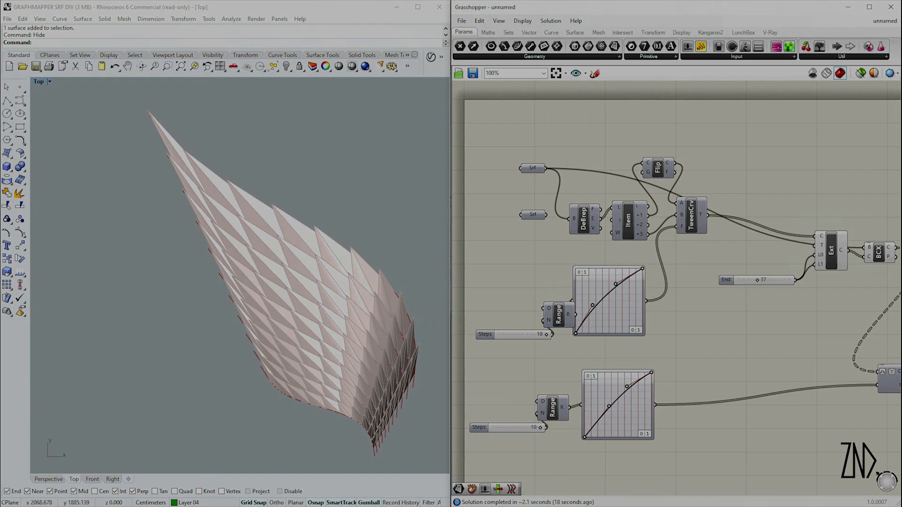